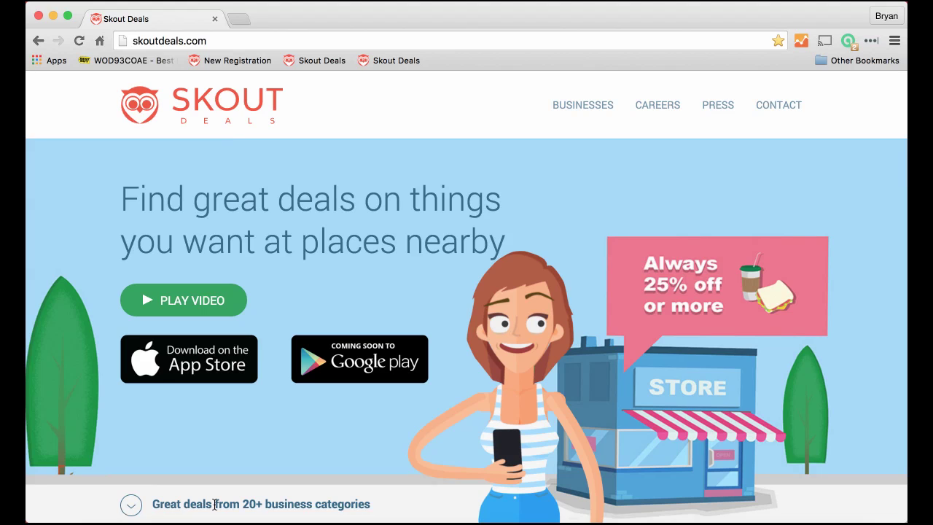
- Start a business account registration and enter the first and last name
click(582, 110)
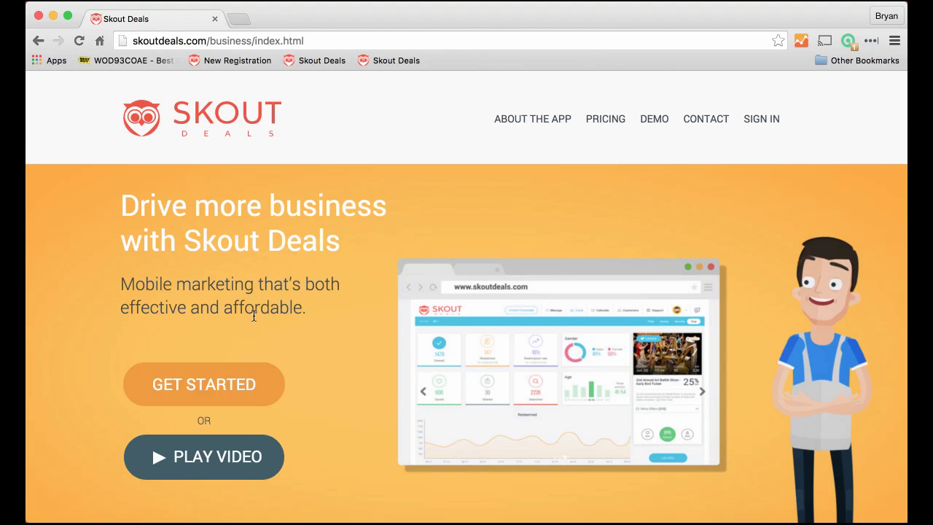
click(189, 386)
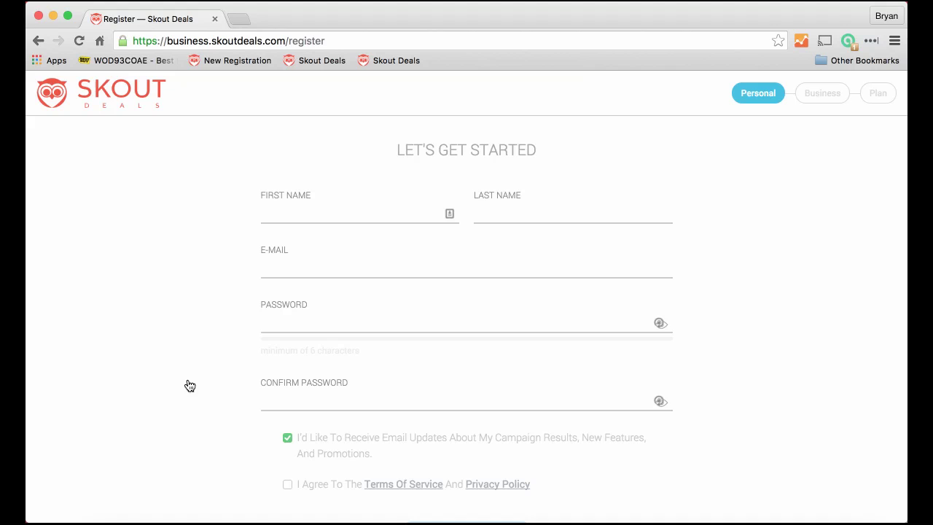
click(276, 211)
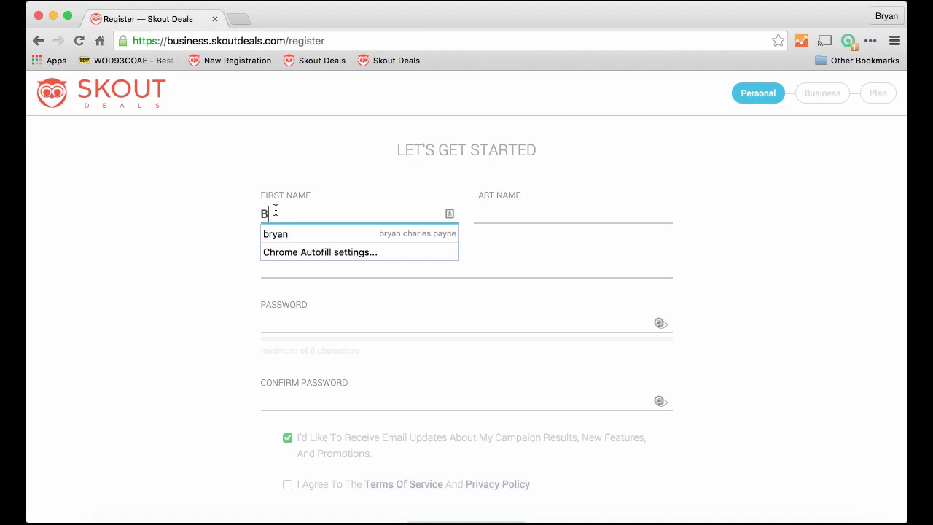
key(Tab)
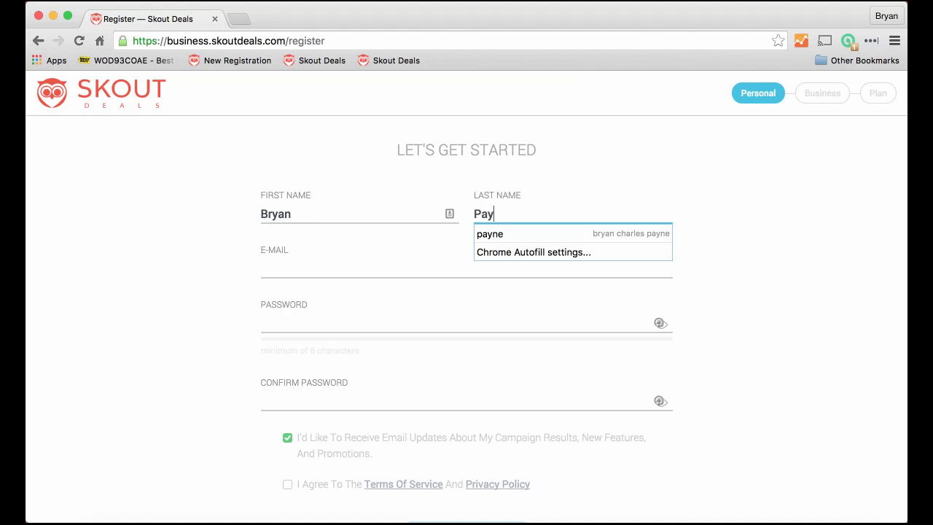
- Enter the e-mail address and a confirmed password, and accept the terms of service
key(Tab)
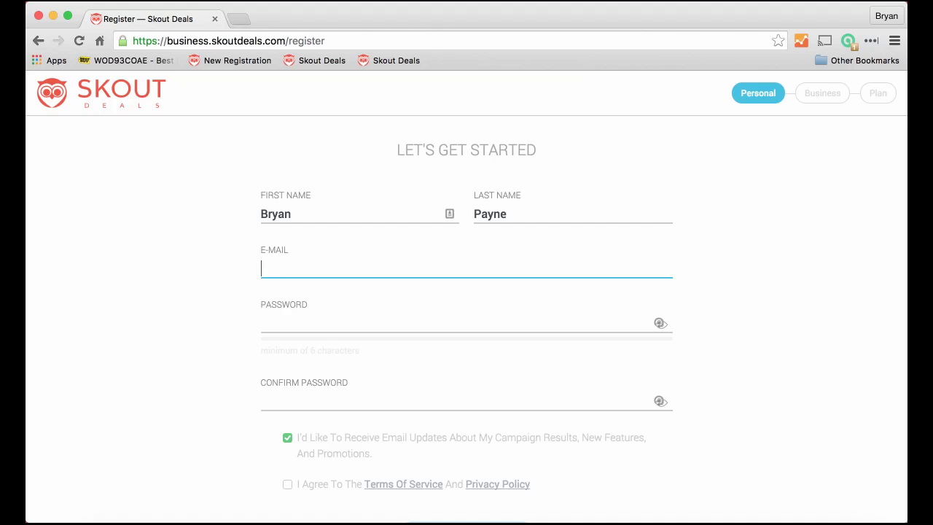
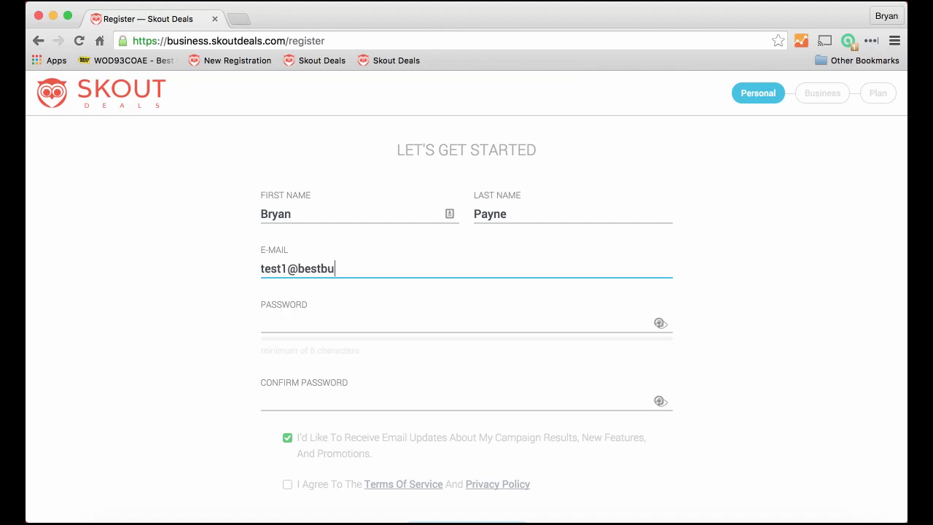
key(Tab)
text(••••)
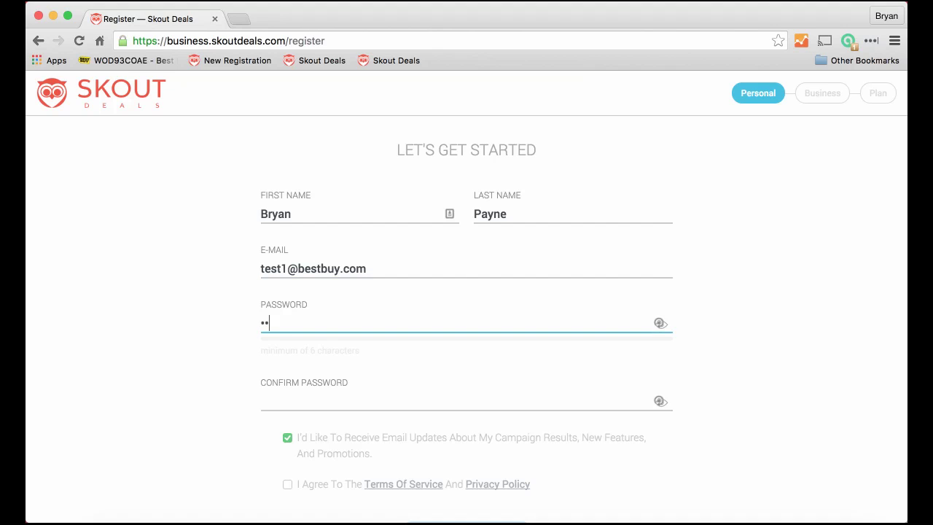
text(••••••••)
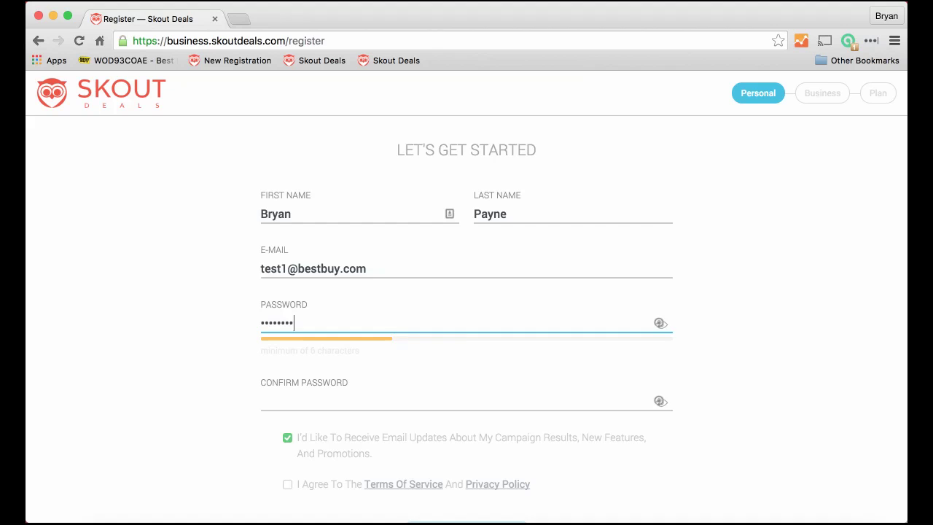
click(276, 402)
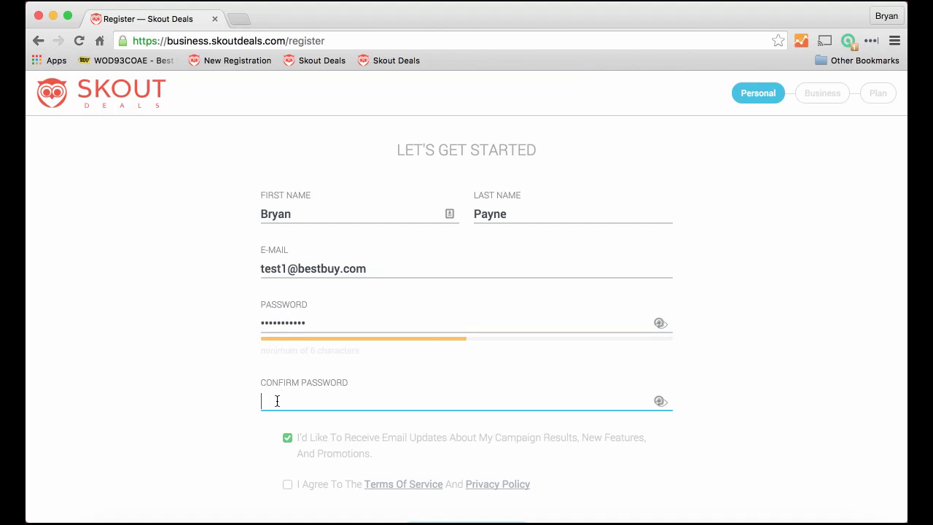
text(•••••••••••)
scroll(281, 421, down, 3)
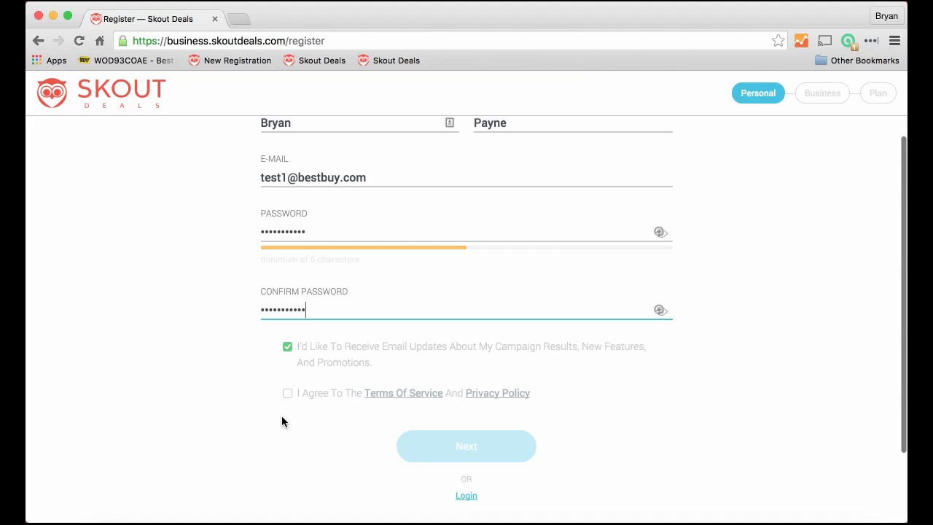
click(287, 395)
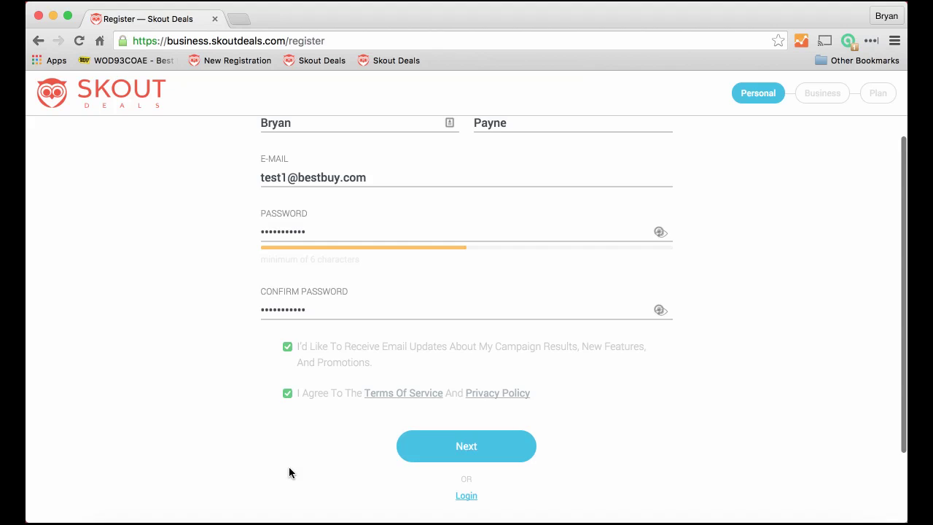
- Submit the personal details and name the business 'Best Buy'
click(457, 447)
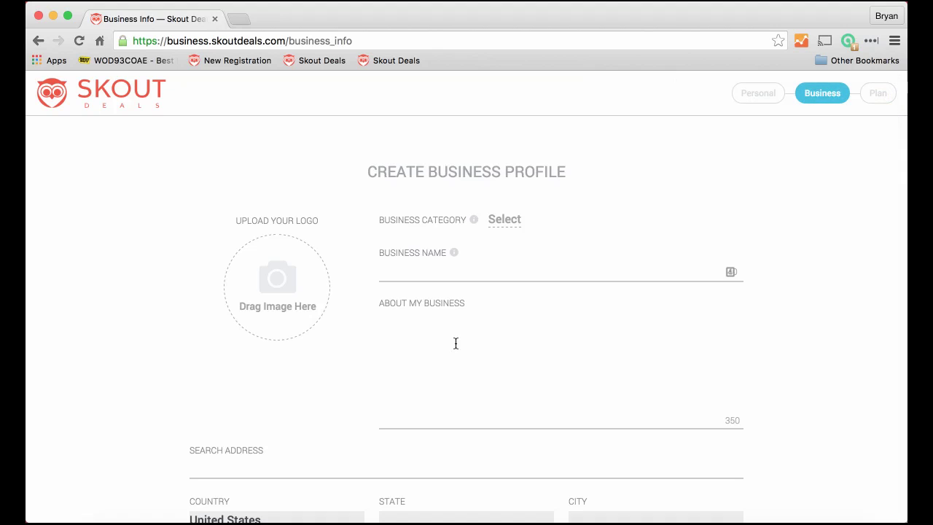
click(390, 272)
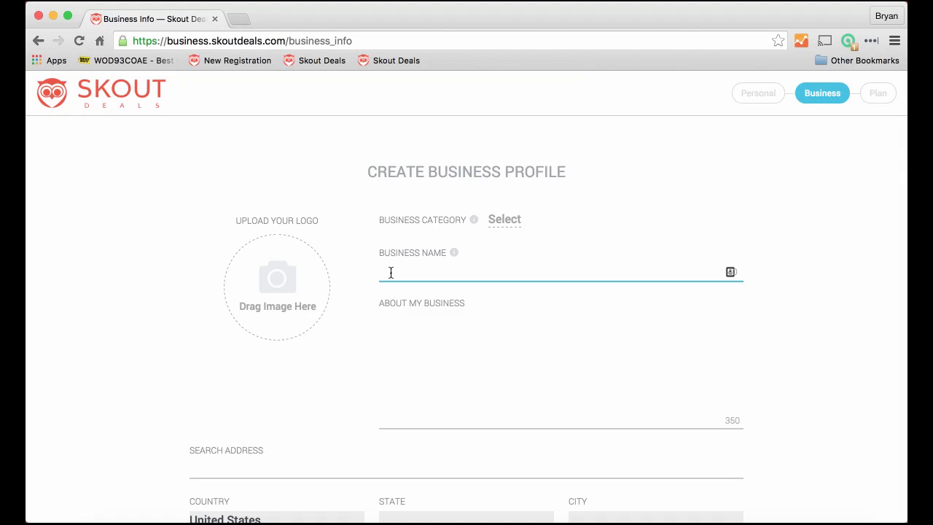
text(Best Bu)
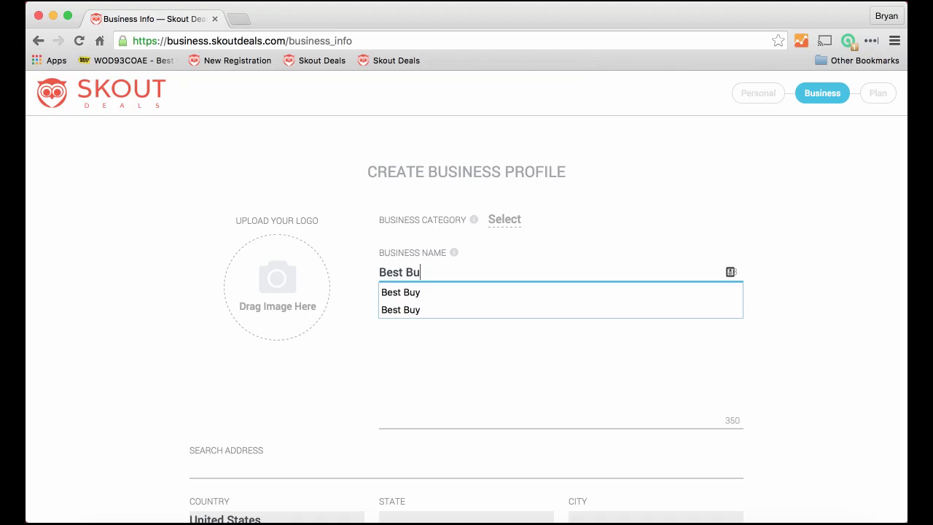
text(y)
click(447, 310)
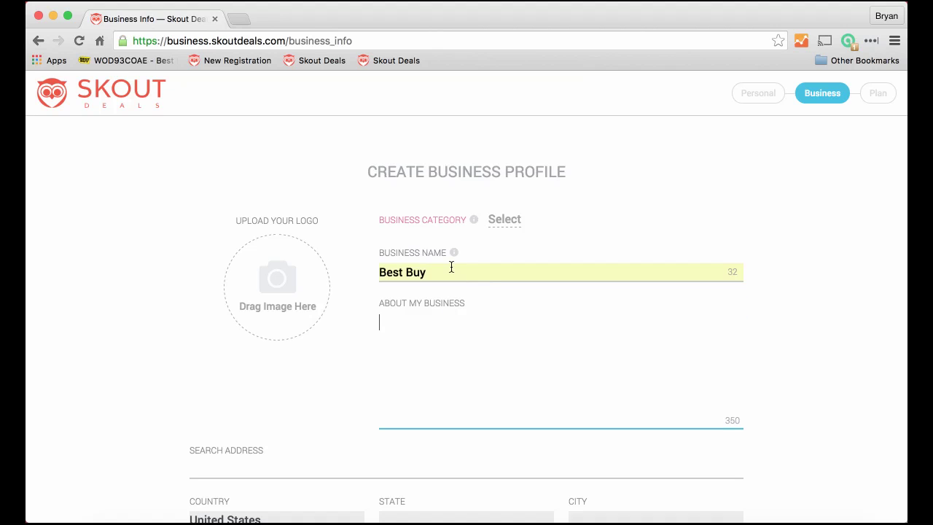
- Choose Shopping and Electronics as the business categories and save them
click(505, 221)
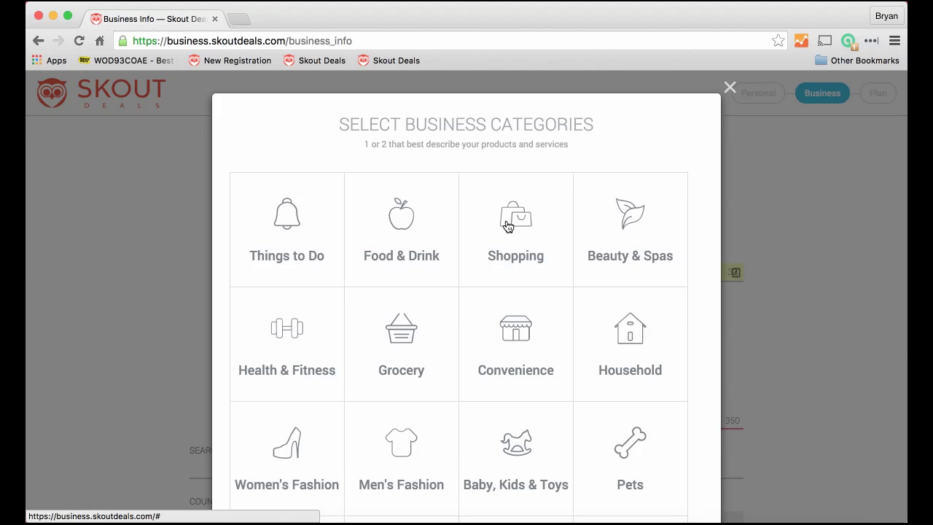
scroll(508, 226, down, 1)
click(509, 212)
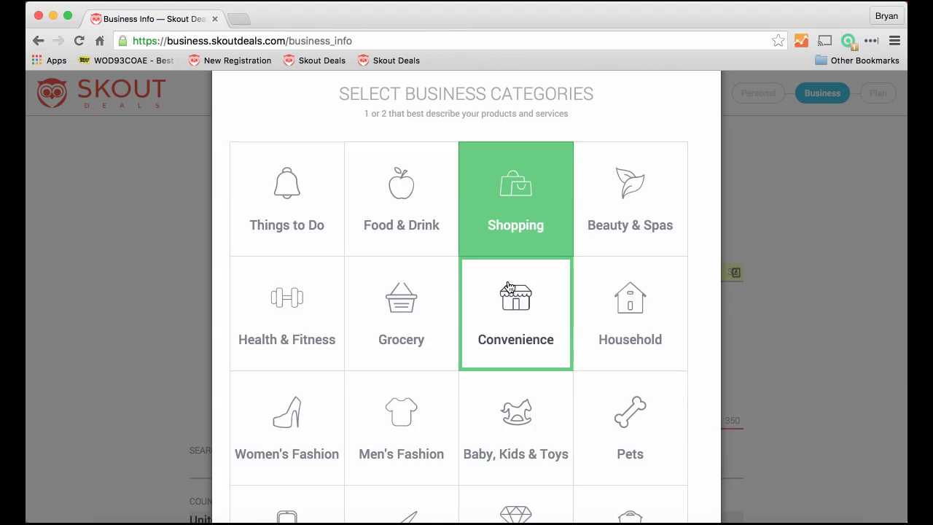
scroll(509, 286, down, 3)
click(298, 339)
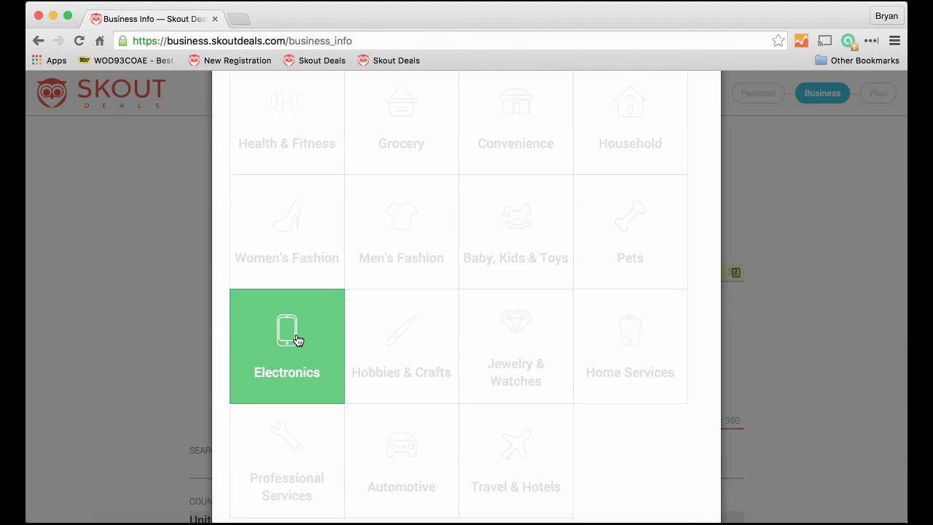
scroll(298, 340, down, 2)
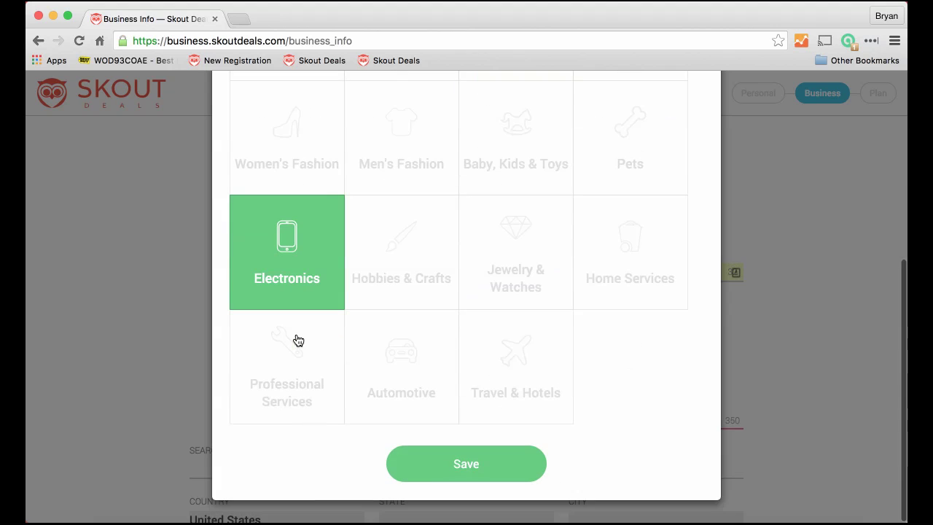
click(448, 471)
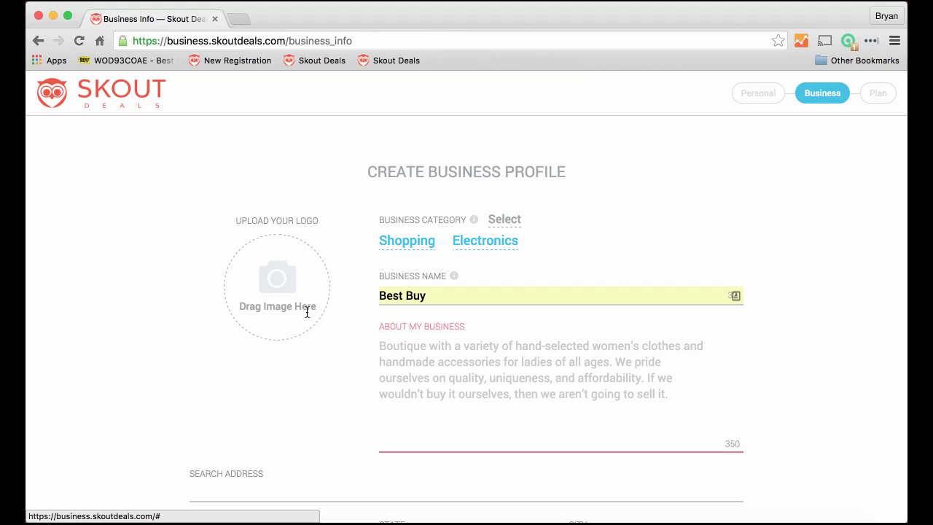
- Upload the Best Buy logo, shrink it to fit the circle, and save it
click(269, 279)
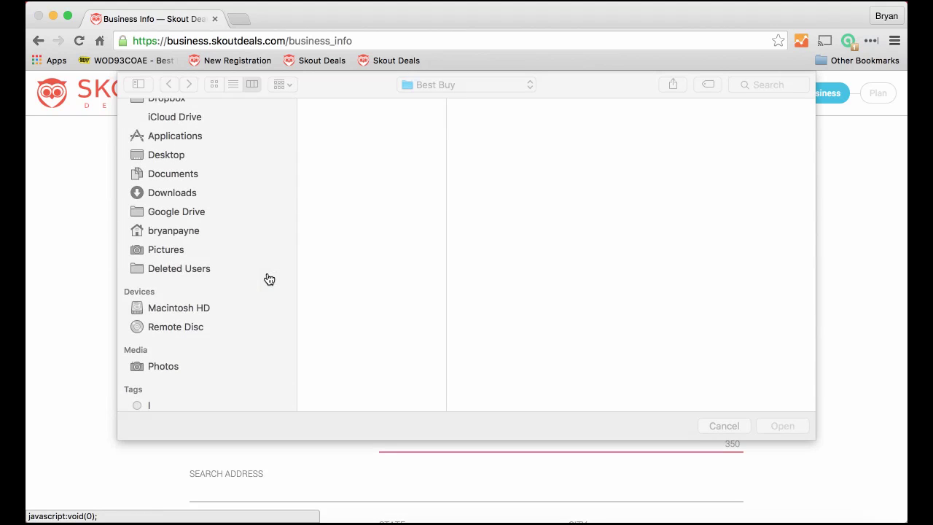
click(362, 105)
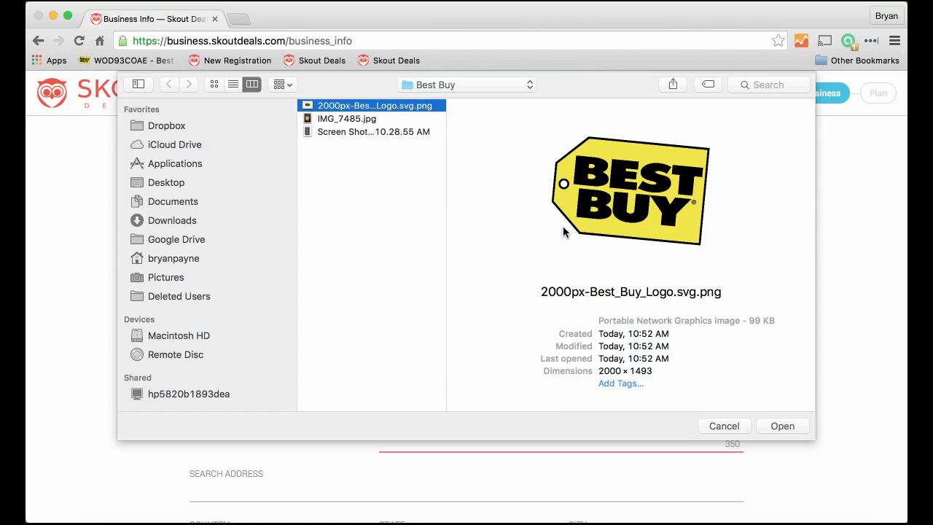
click(779, 422)
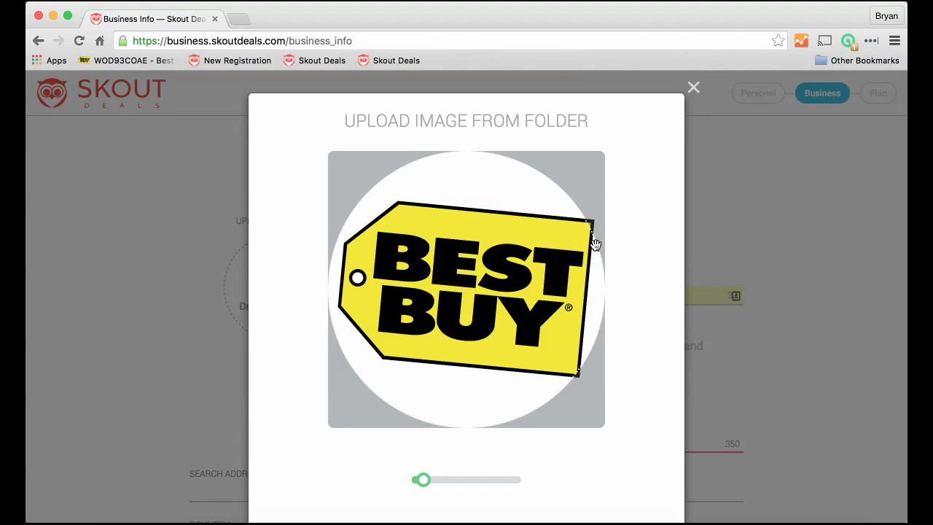
mouse_move(424, 483)
drag(424, 482, 418, 480)
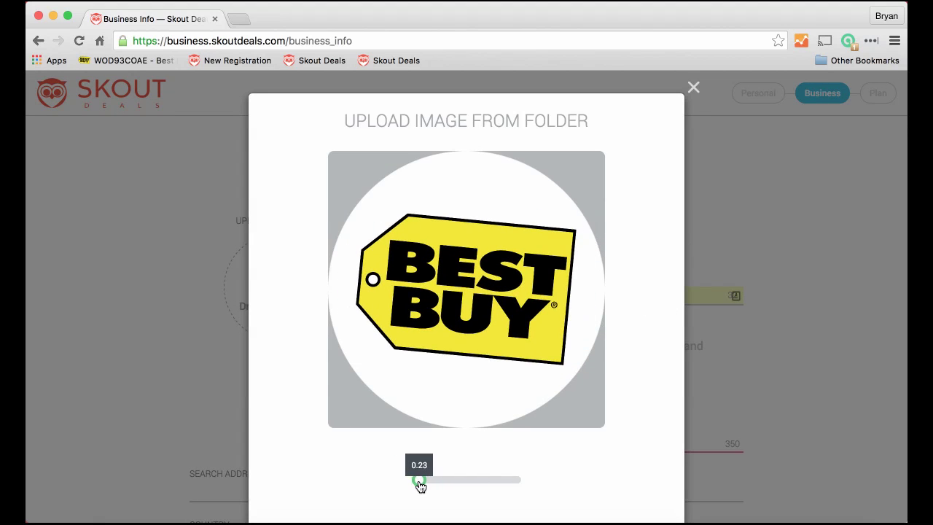
scroll(672, 493, down, 3)
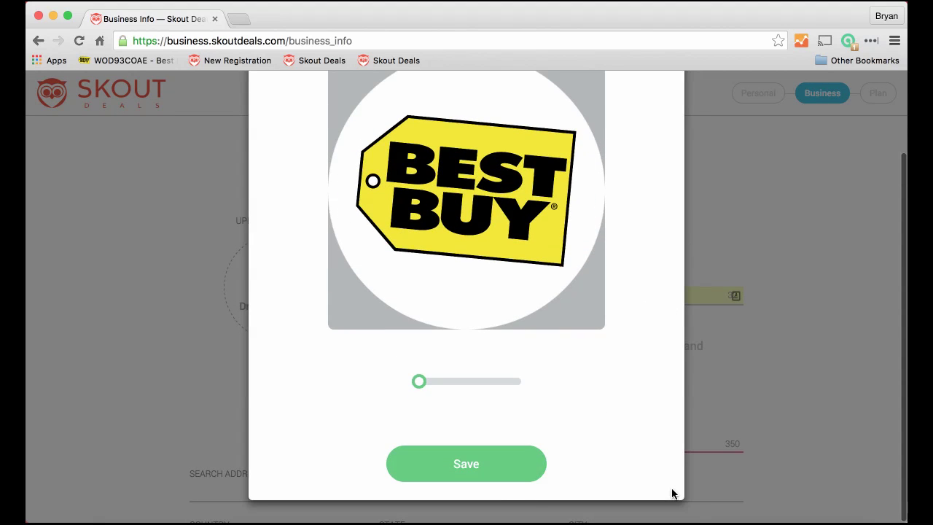
click(484, 469)
scroll(482, 467, down, 2)
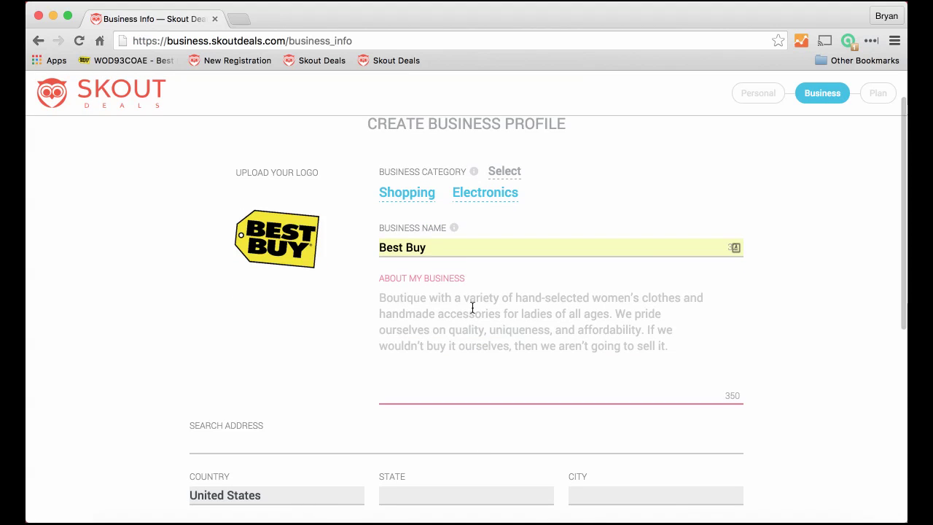
- Select the Best Buy About paragraph in the deal document and return to About My Business
key(super+Tab)
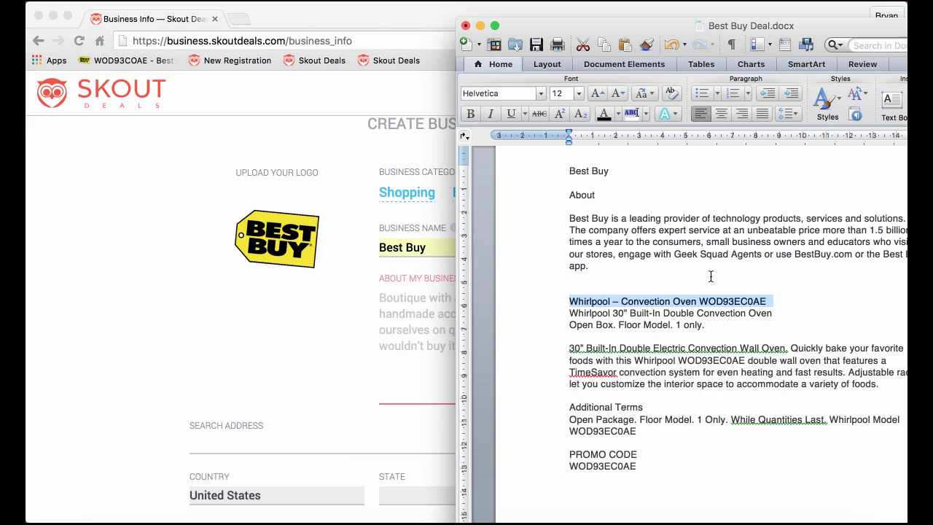
click(710, 276)
drag(568, 218, 594, 264)
key(super+c)
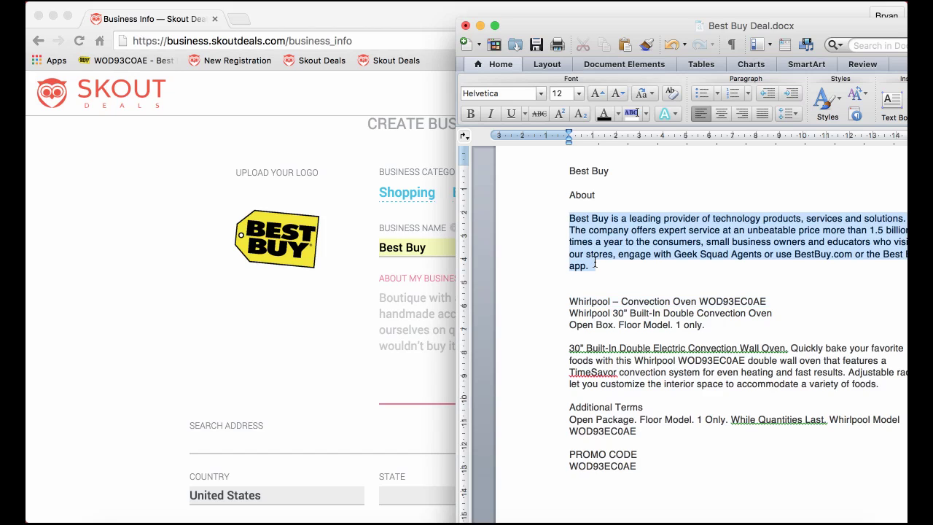
click(405, 279)
click(390, 298)
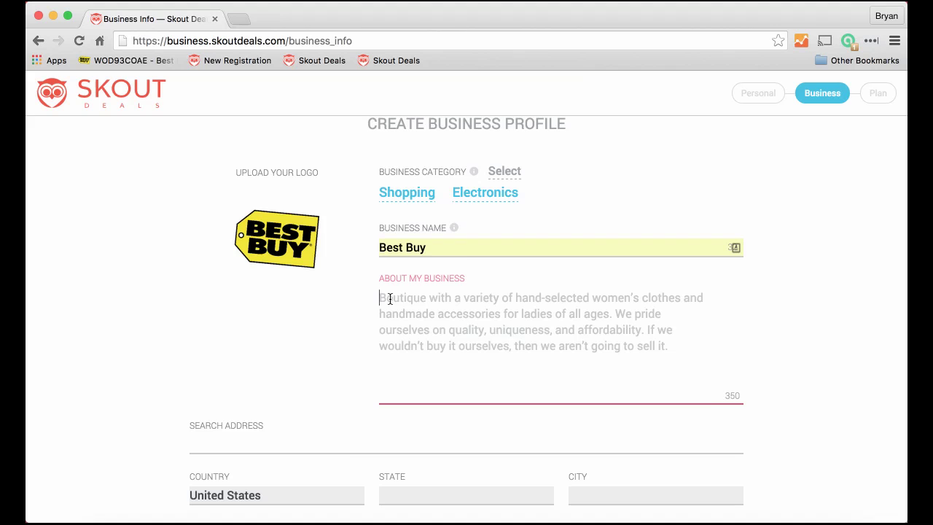
- Paste the Best Buy description and fill in the store address, adding the suite number
key(super+v)
scroll(432, 310, down, 1)
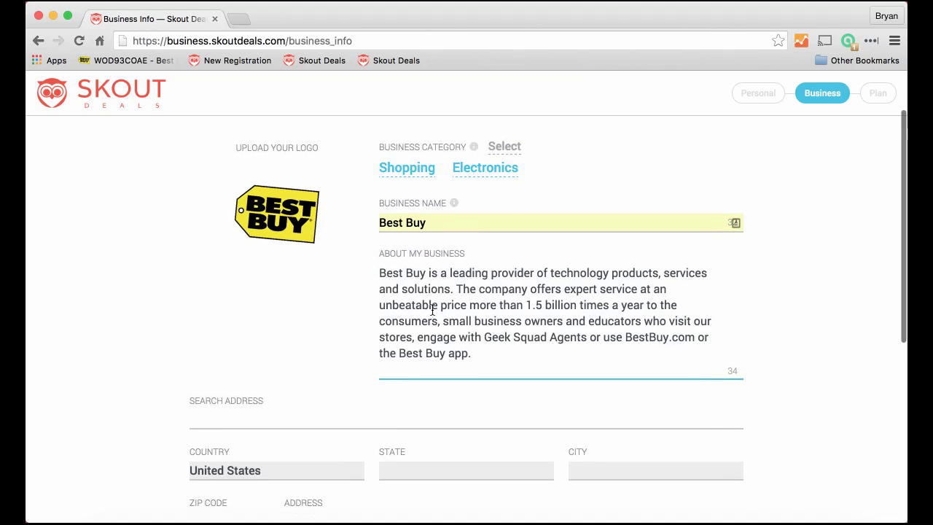
scroll(432, 310, down, 2)
click(214, 341)
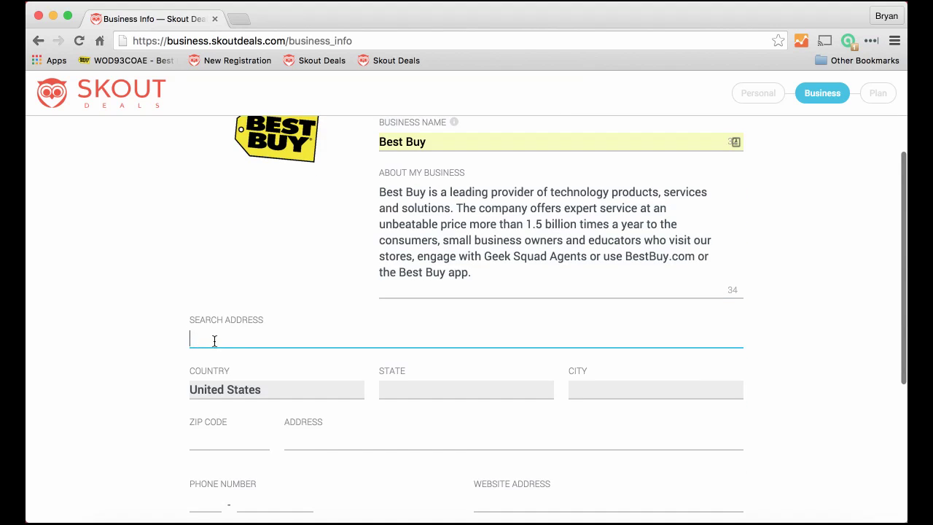
text(9)
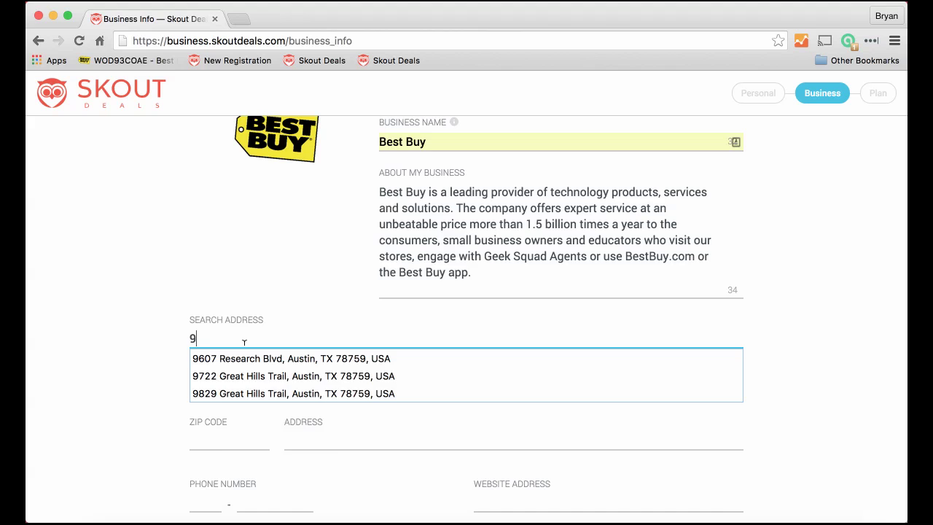
text(60)
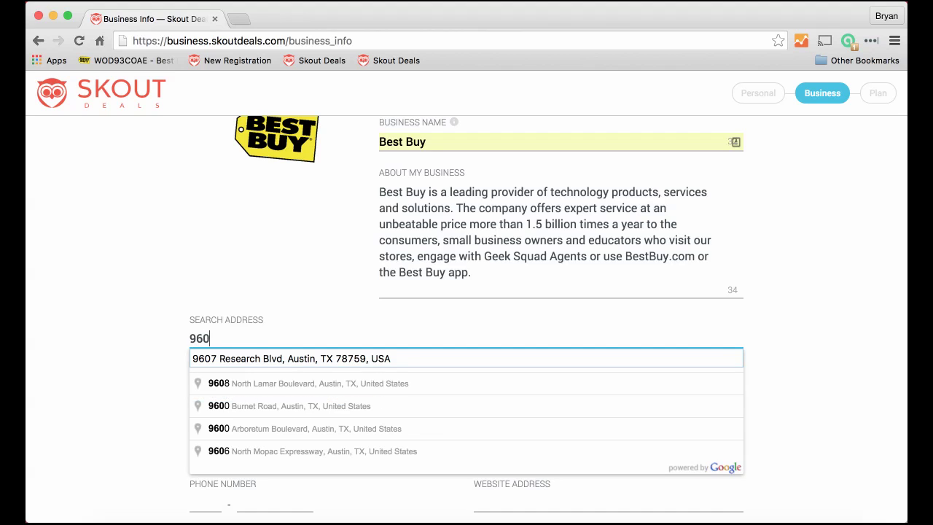
text(7)
click(274, 361)
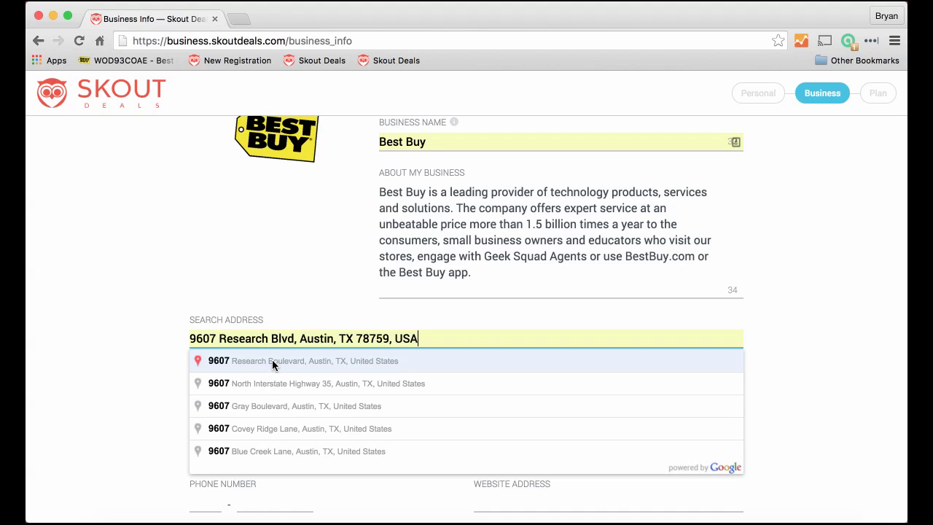
click(274, 361)
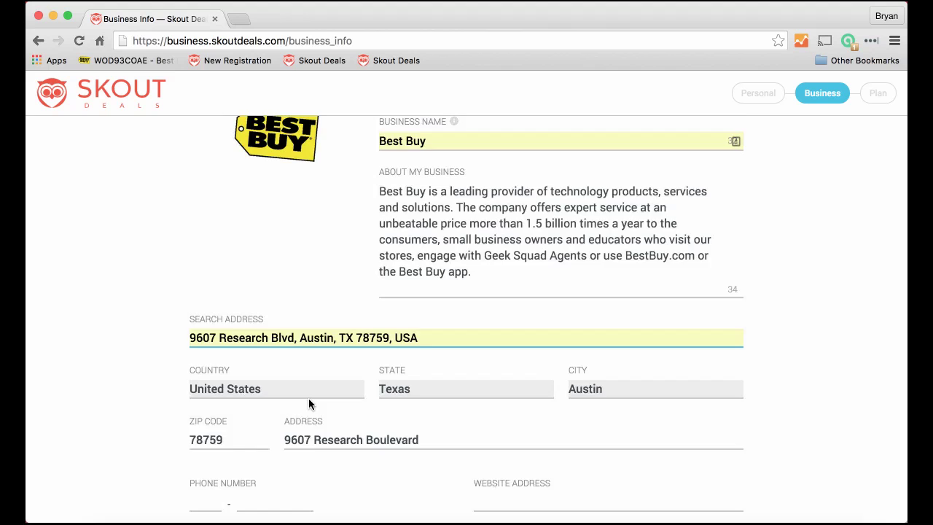
scroll(308, 403, down, 2)
click(433, 363)
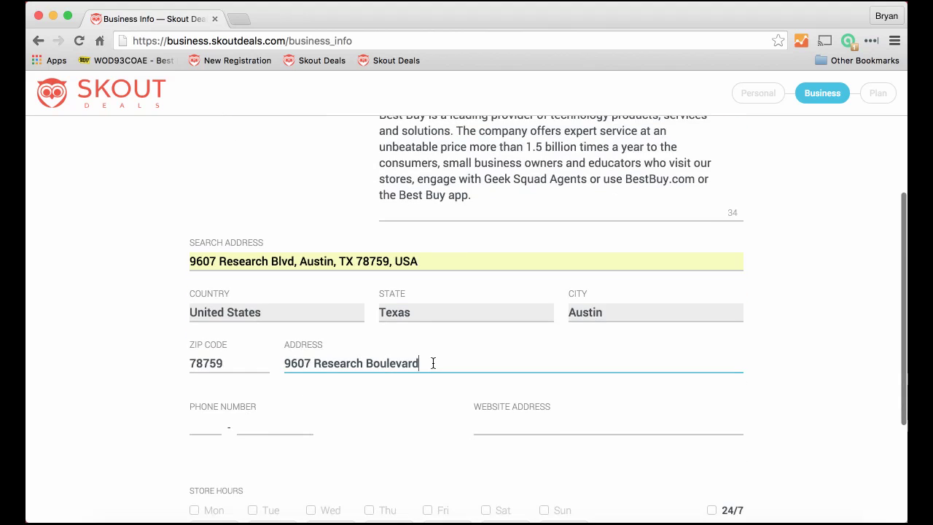
text(, s)
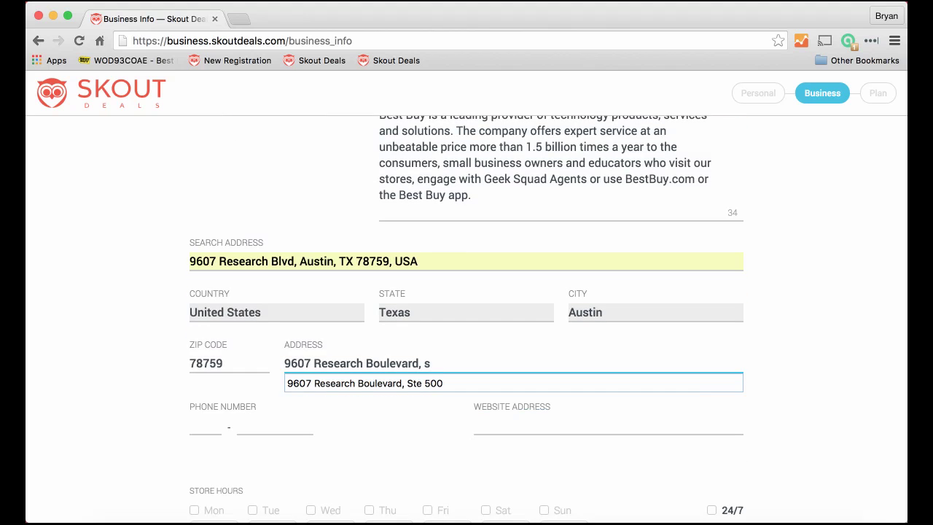
text(te 500)
click(375, 397)
click(203, 430)
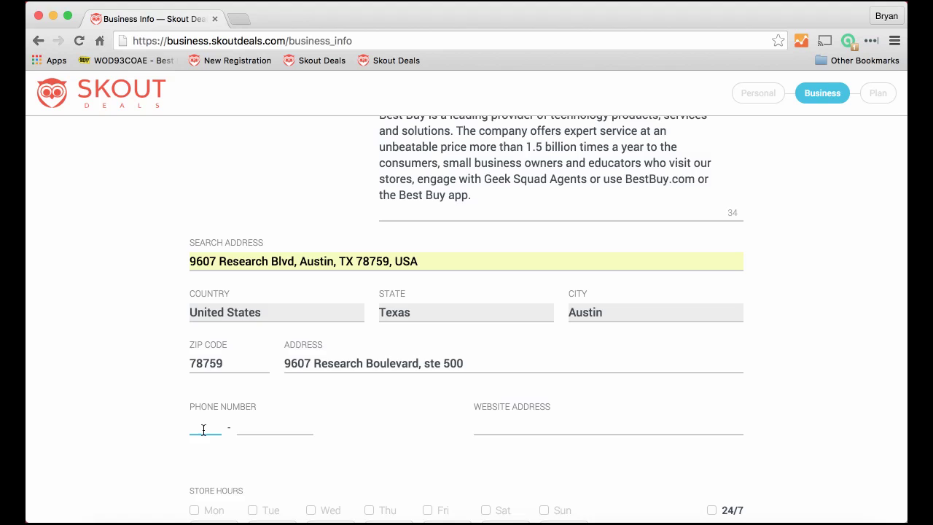
click(238, 430)
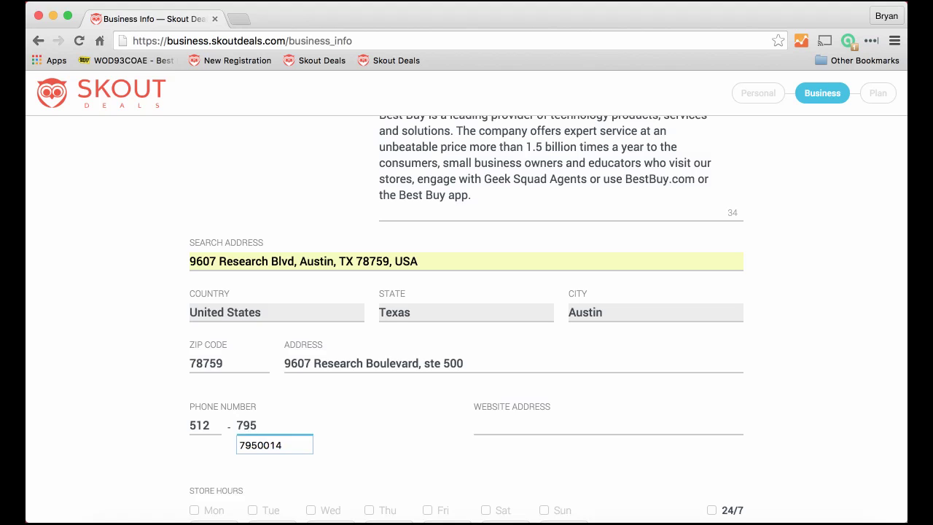
key(Tab)
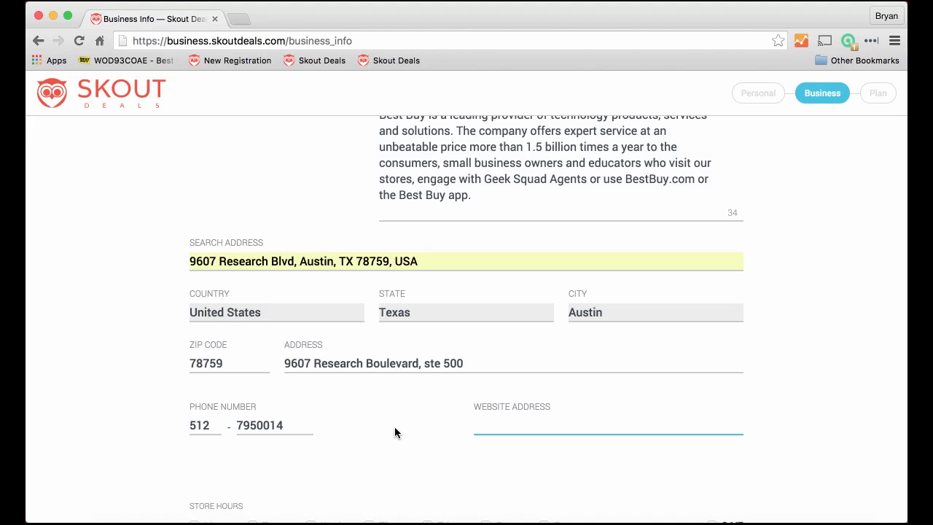
text(www.bes)
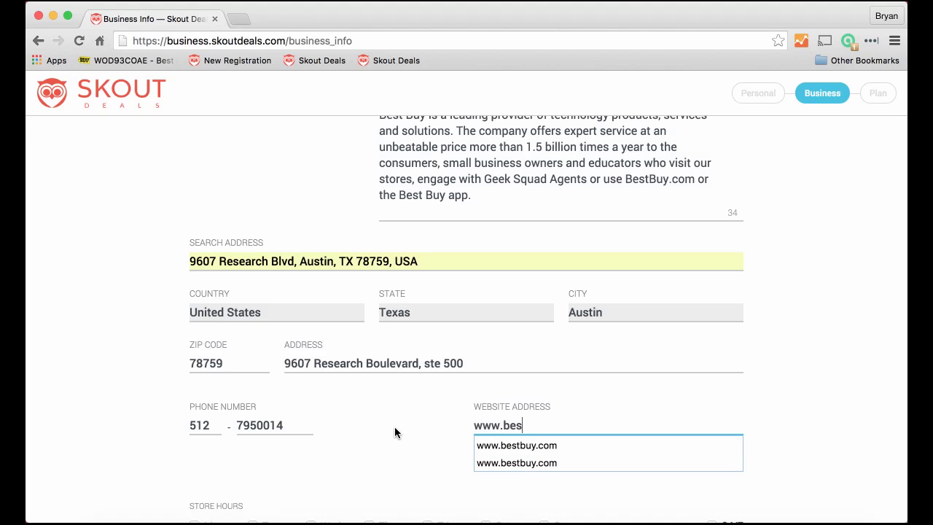
text(tbuy.com)
scroll(232, 356, down, 5)
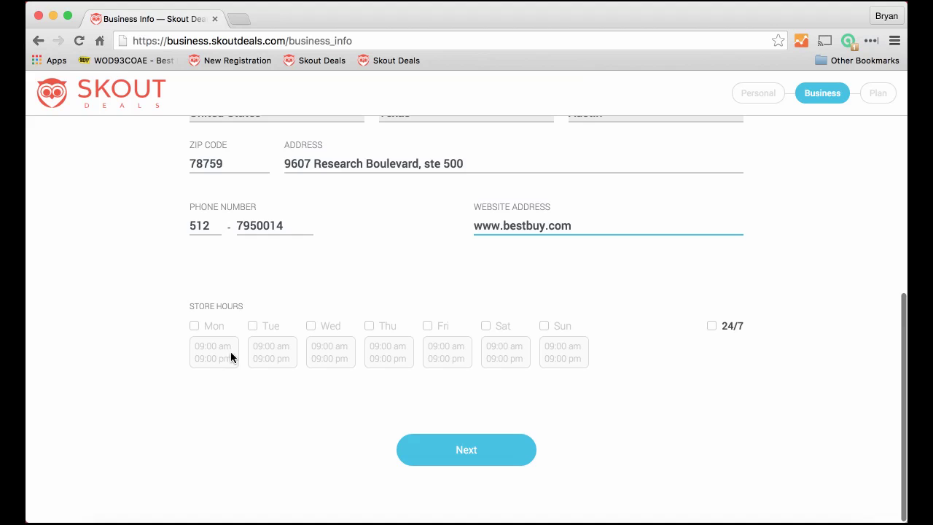
- Open Monday 10:00 am–09:00 pm and apply those hours to all seven days
click(195, 326)
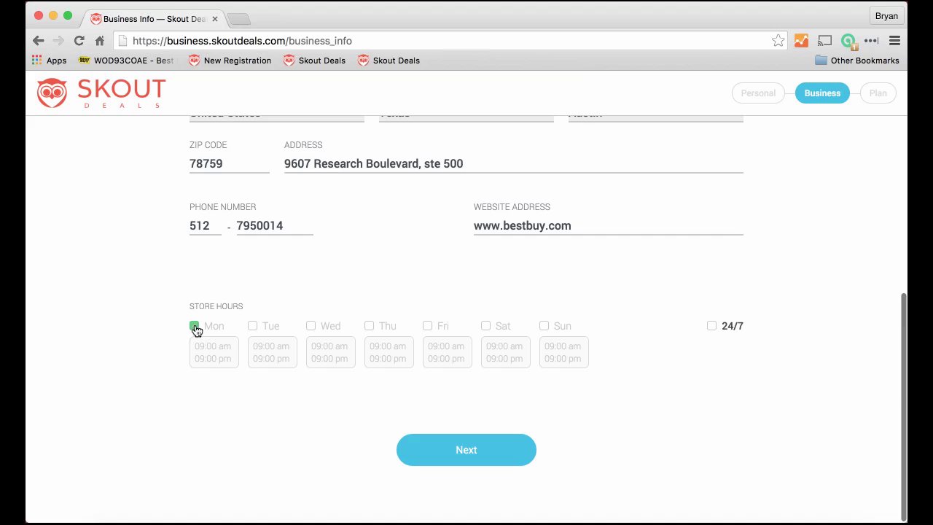
click(225, 343)
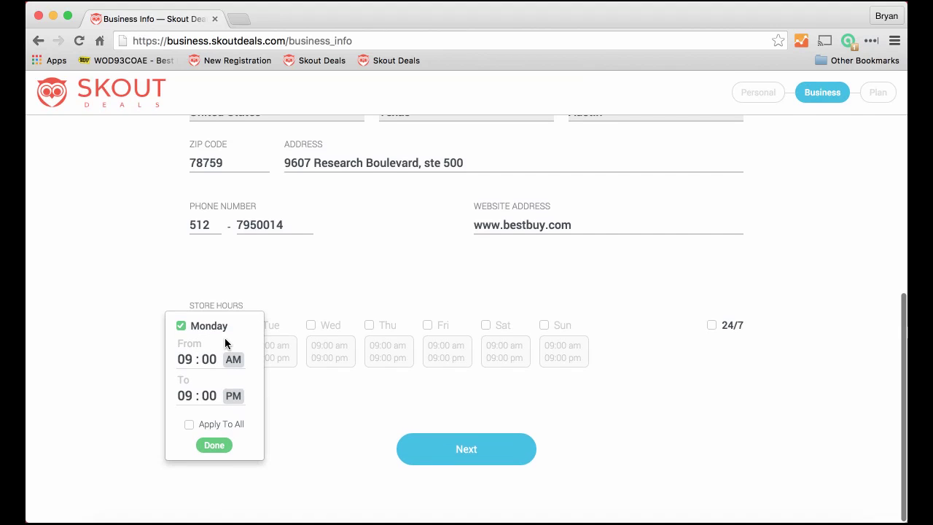
click(185, 359)
scroll(187, 364, down, 5)
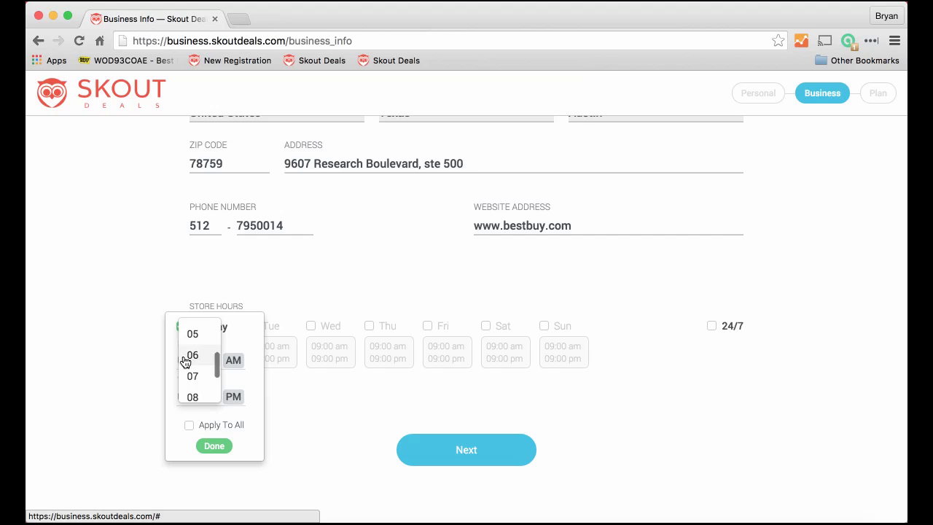
click(187, 371)
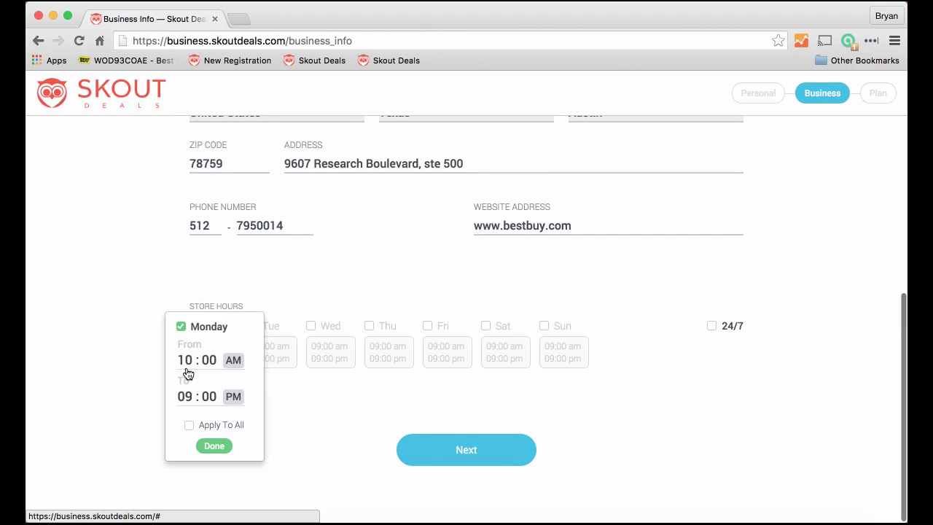
click(189, 425)
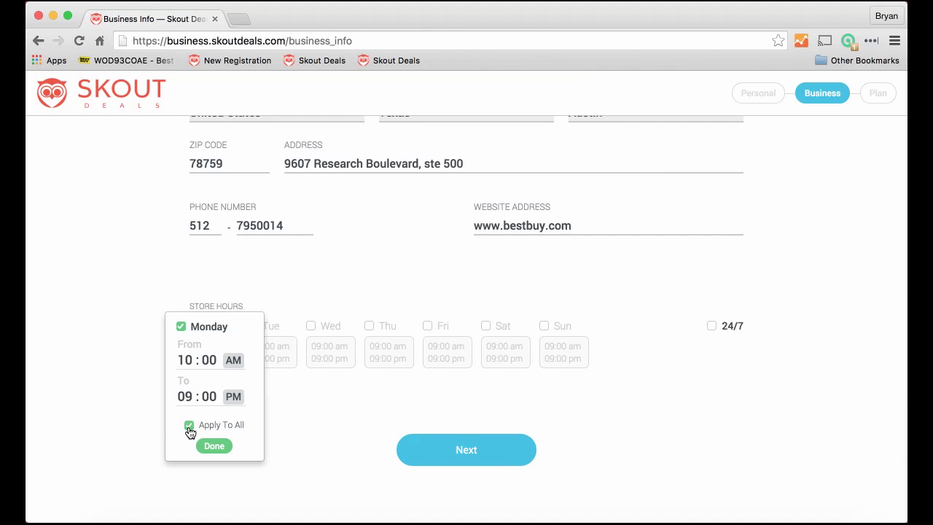
click(214, 445)
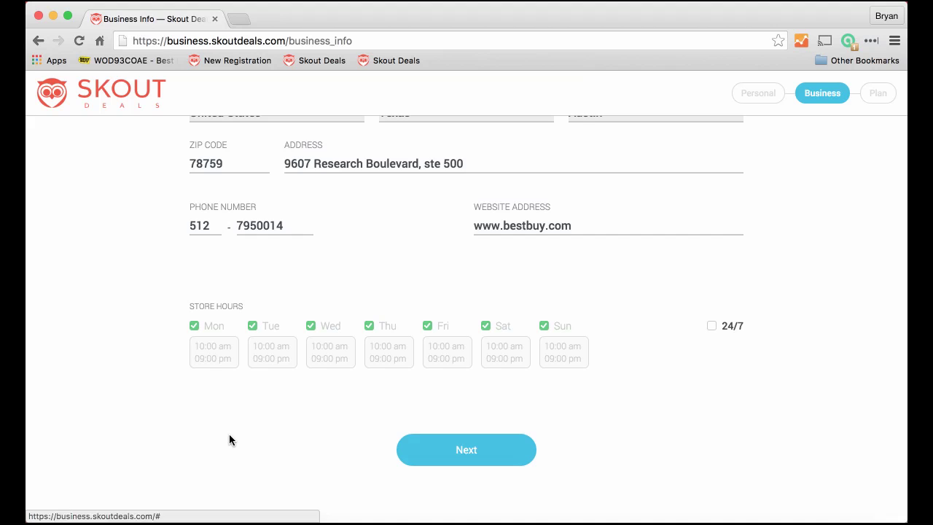
scroll(229, 439, up, 10)
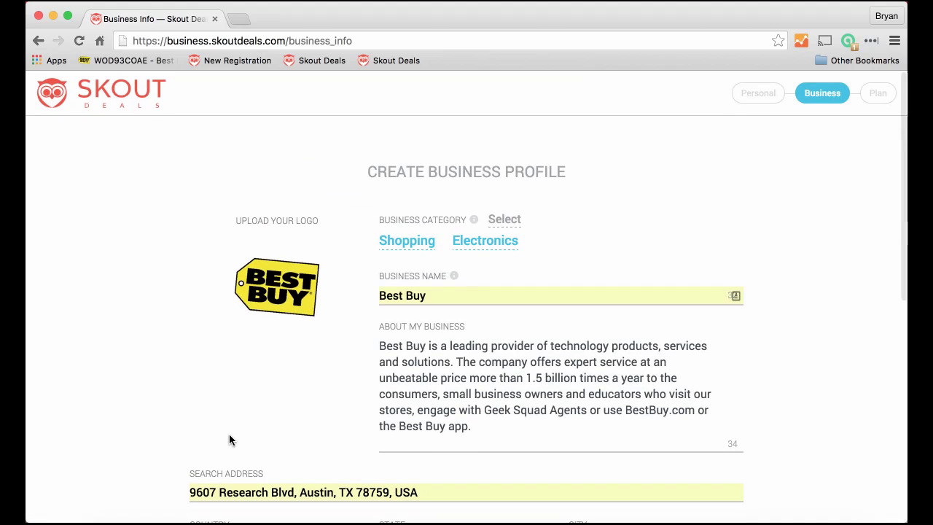
scroll(229, 436, down, 2)
scroll(229, 439, down, 5)
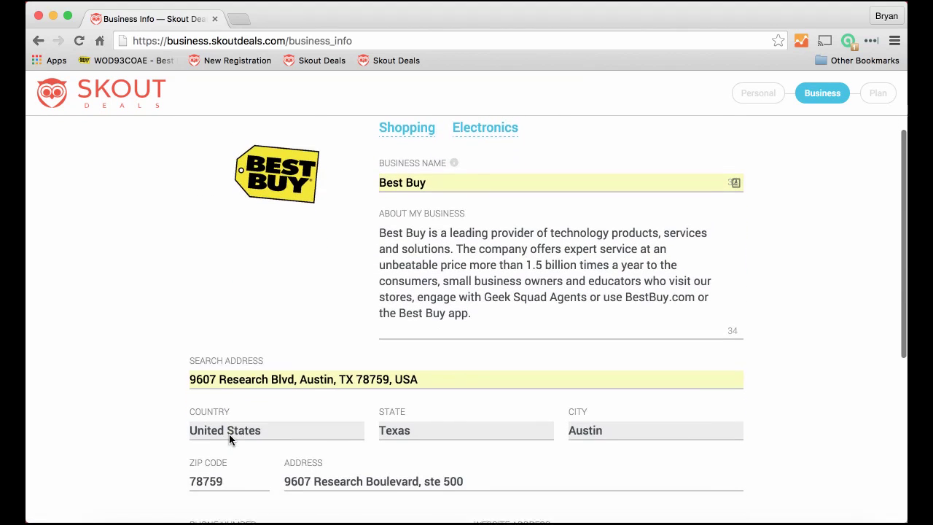
scroll(228, 435, down, 7)
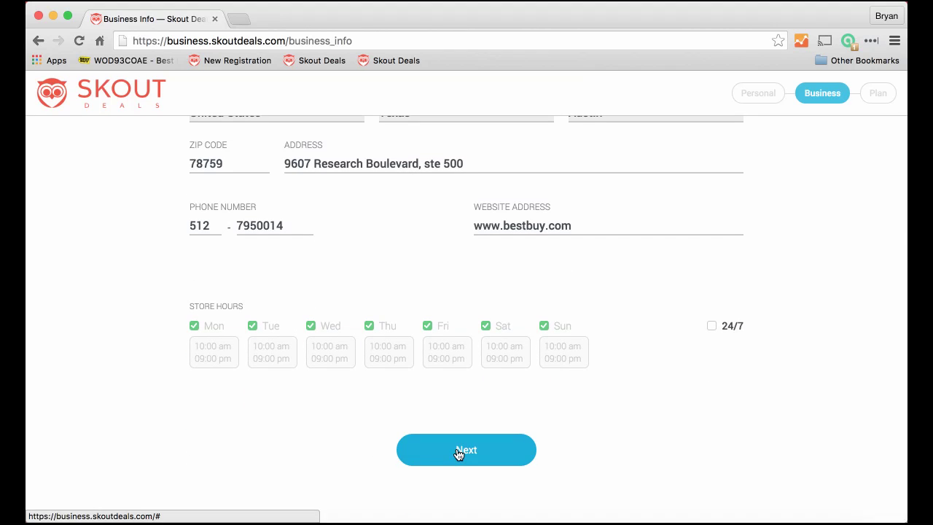
- Submit the completed business profile and dismiss the registration-complete notice
click(459, 453)
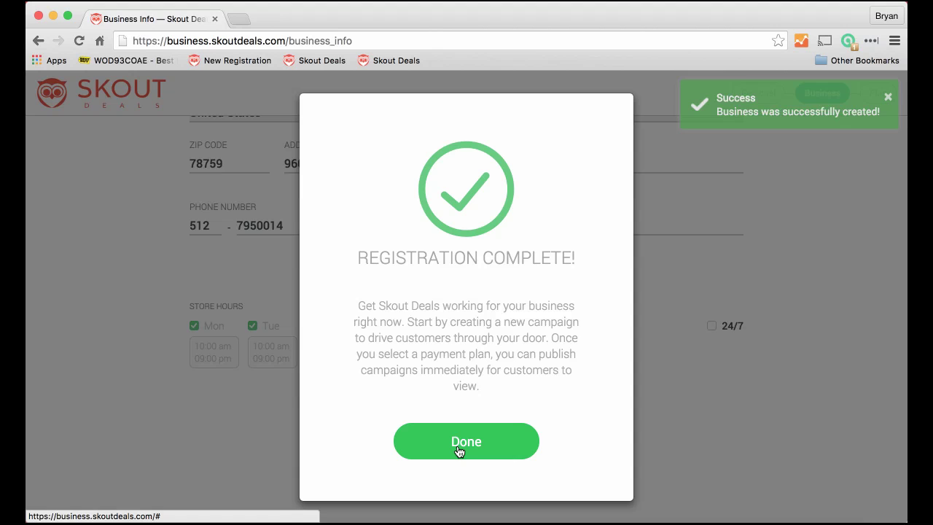
click(458, 451)
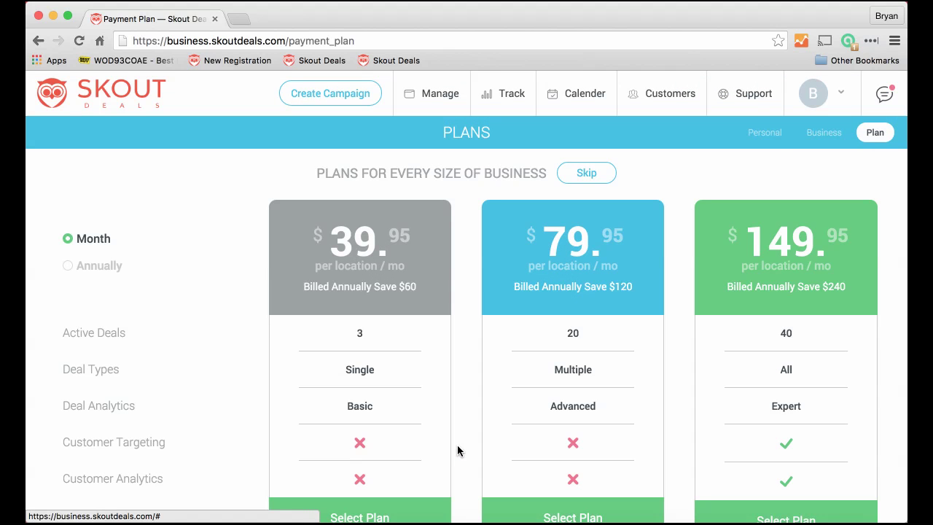
scroll(459, 396, down, 2)
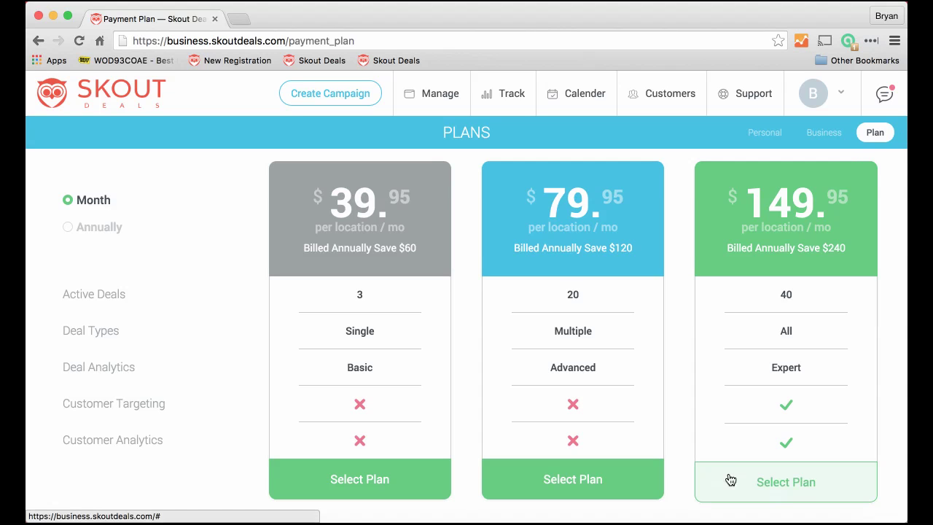
- Back out of the $149.95 Plus plan payment and skip choosing a plan
click(786, 496)
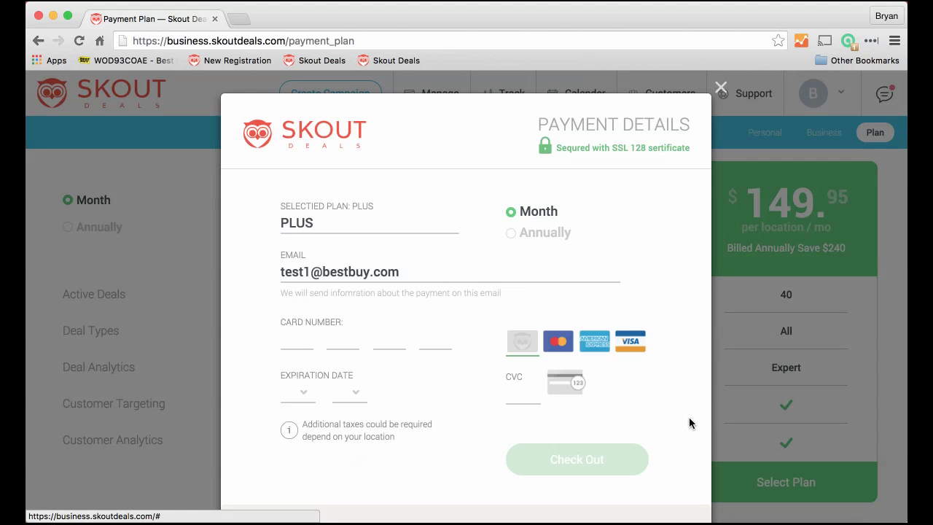
scroll(658, 397, down, 2)
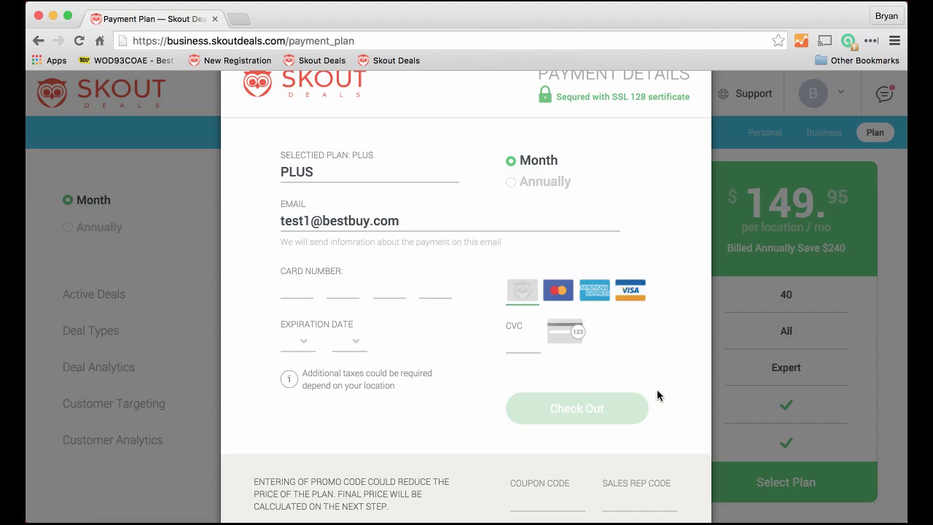
scroll(657, 392, up, 2)
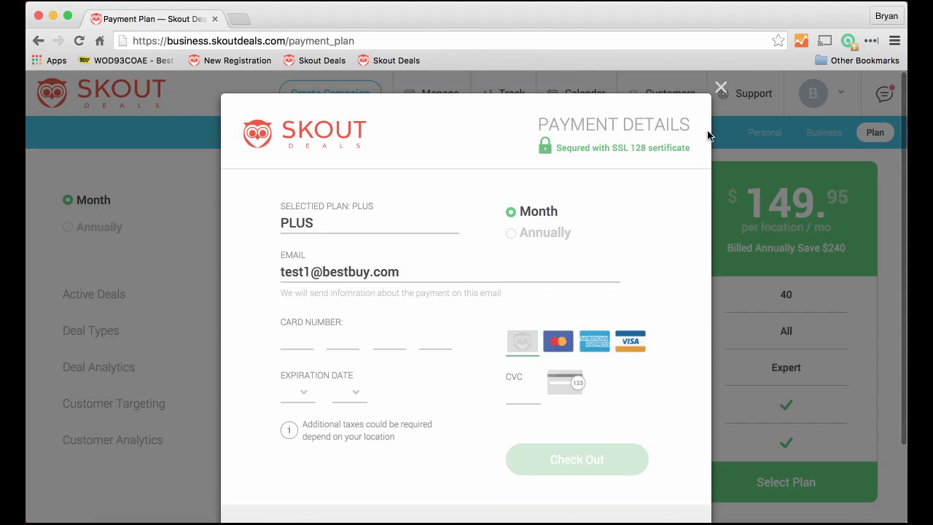
click(721, 89)
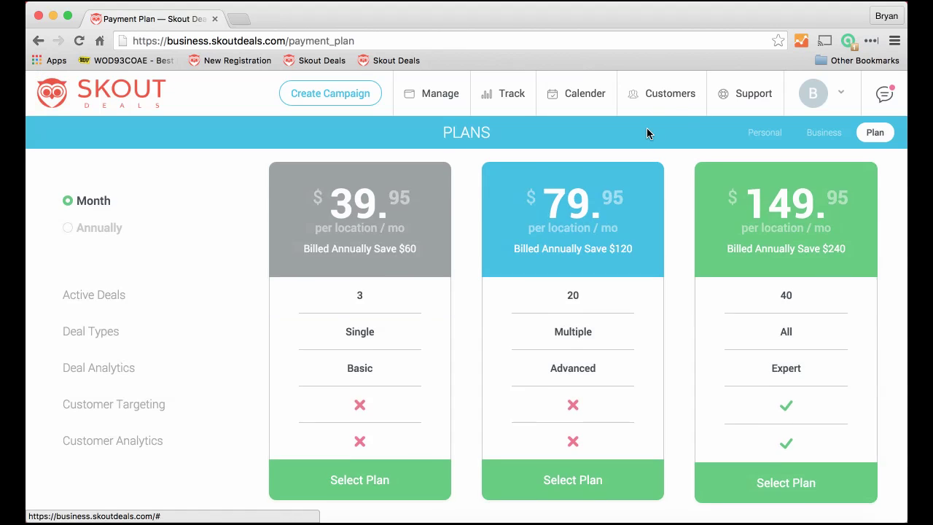
click(579, 175)
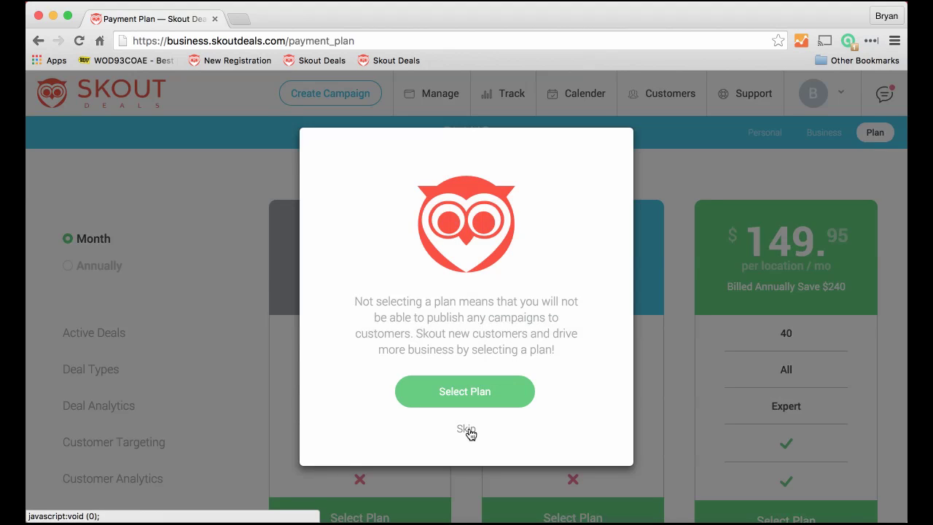
click(468, 430)
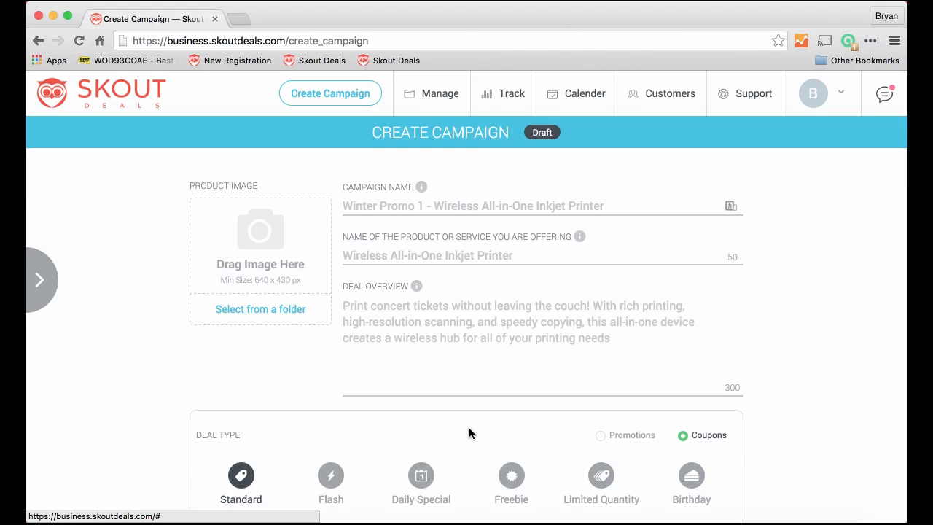
- Paste 'Whirlpool – Convection Oven WOD93EC0AE' from the deal document as the campaign name
click(383, 207)
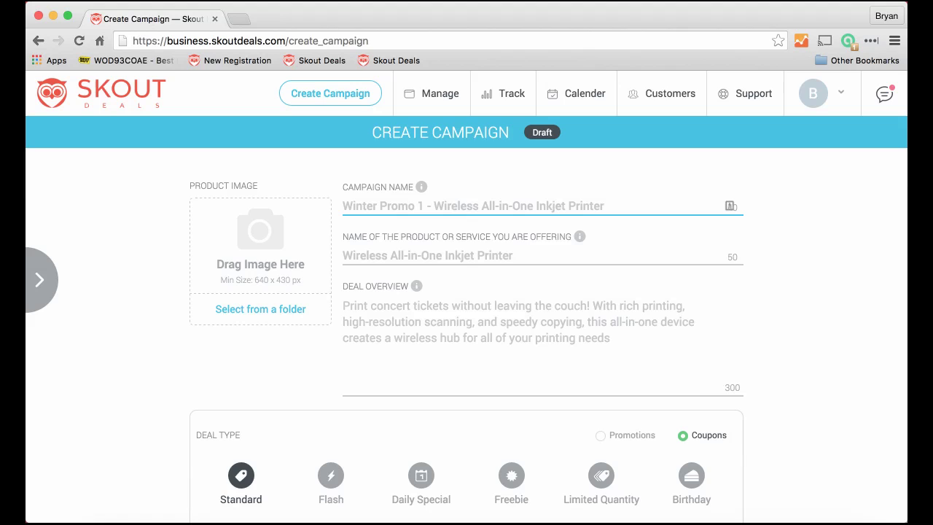
key(super+Tab)
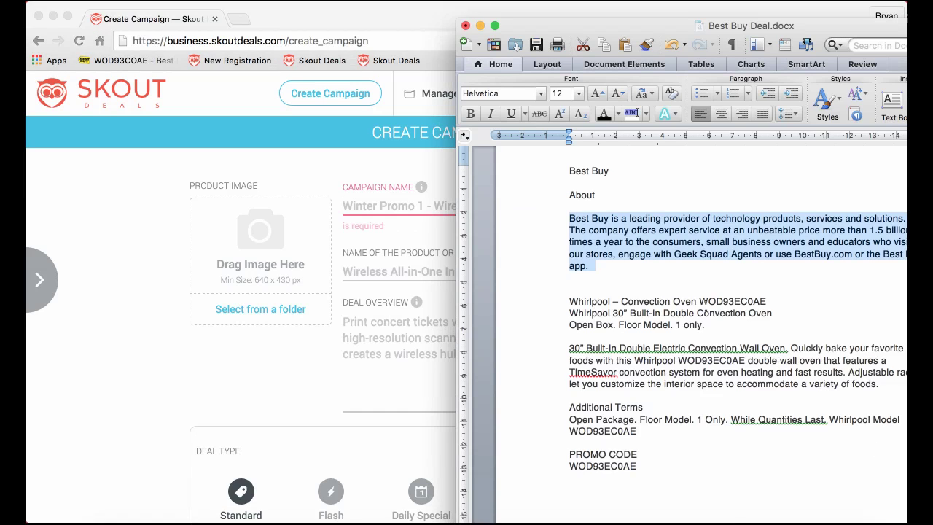
click(730, 300)
drag(766, 301, 578, 301)
key(super+c)
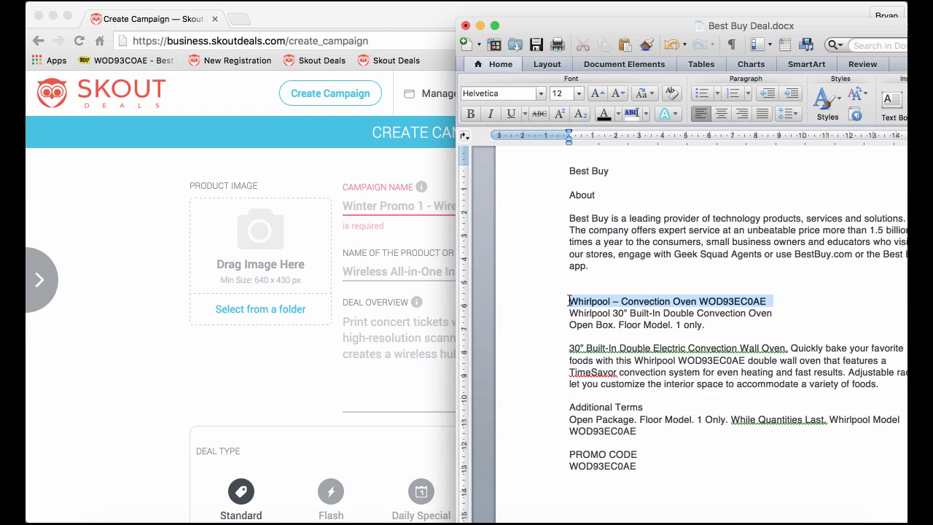
click(362, 205)
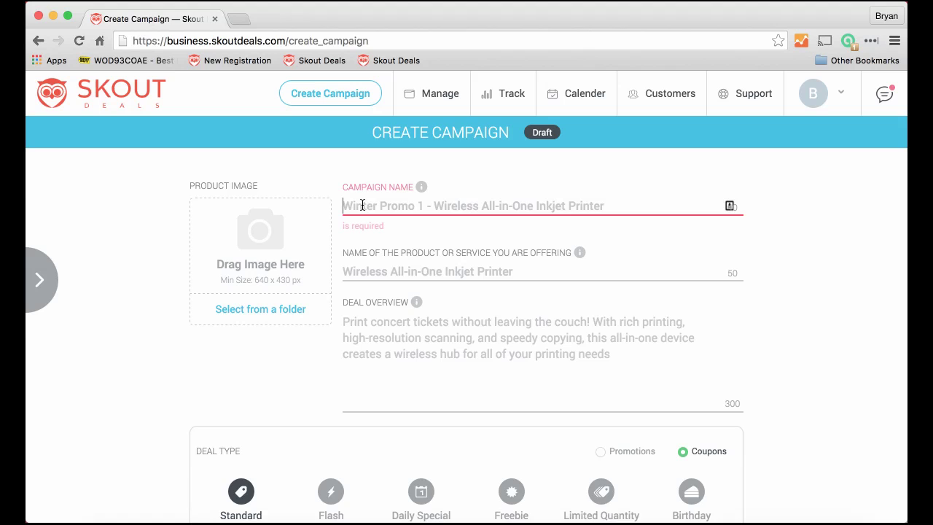
key(super+v)
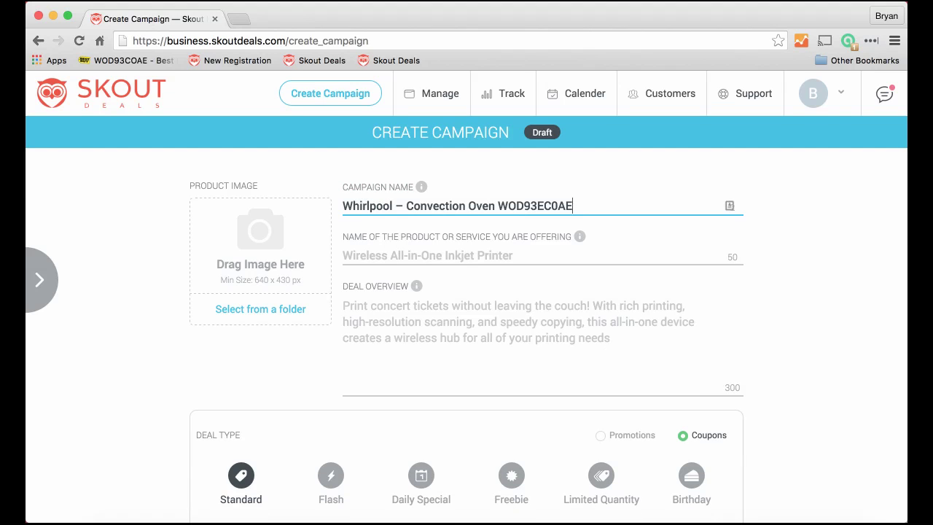
- Paste 'Whirlpool 30” Built-In Double Convection Oven' as the product name
key(super+Tab)
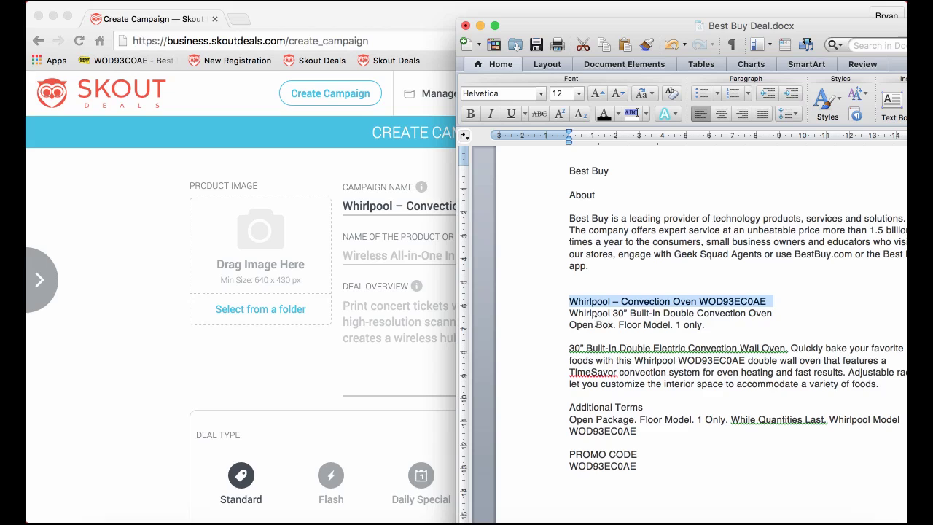
drag(569, 313, 782, 316)
key(super+c)
click(396, 259)
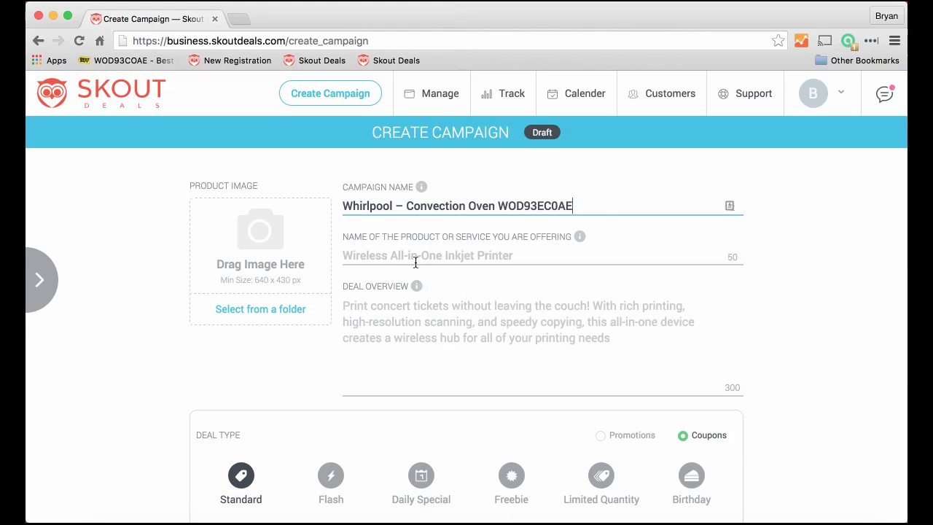
click(389, 254)
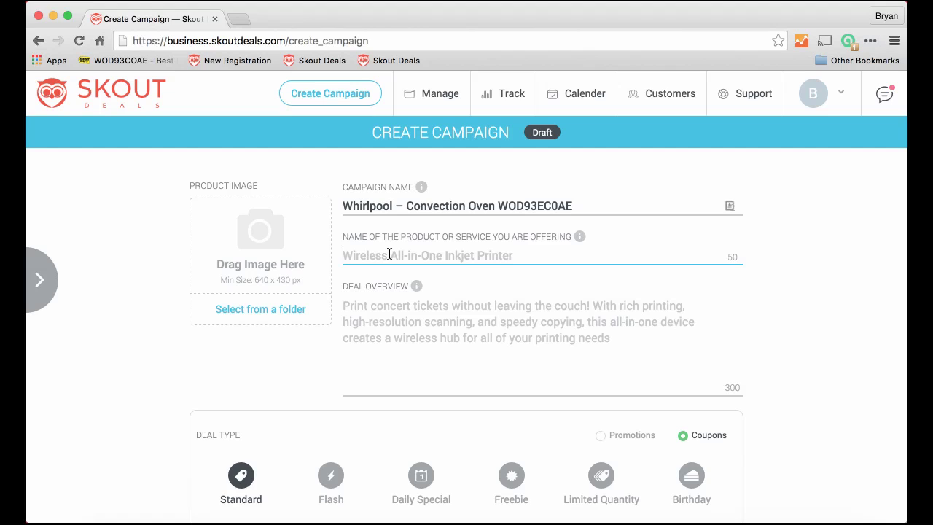
key(super+v)
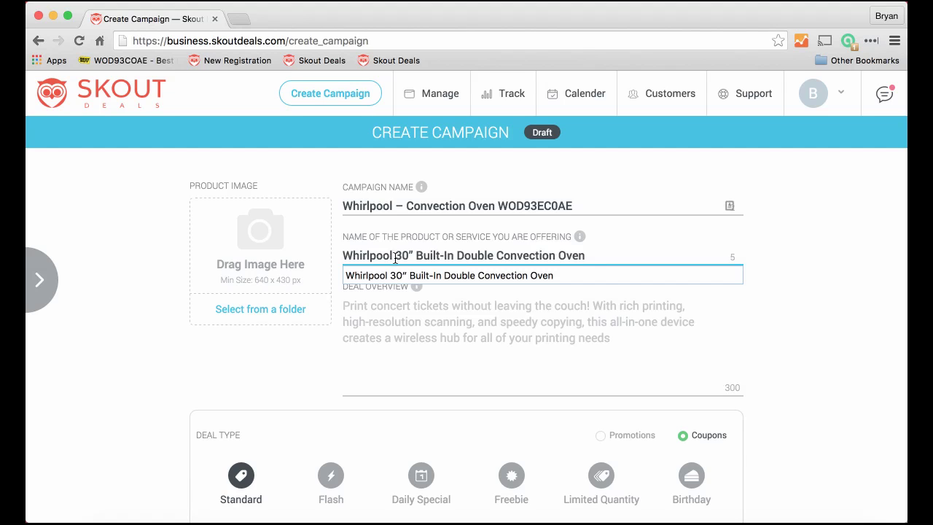
click(567, 312)
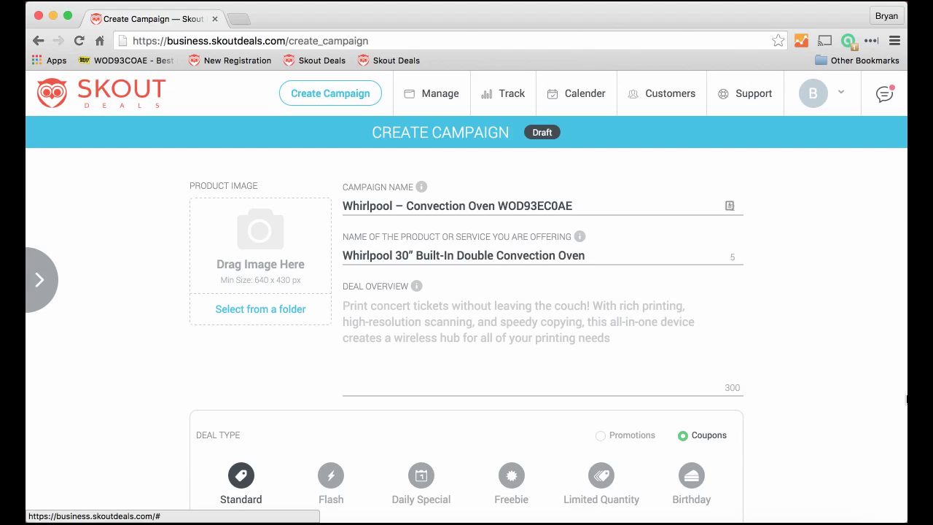
key(super+Tab)
- Paste the oven description paragraph from the deal document into Deal Overview
click(613, 353)
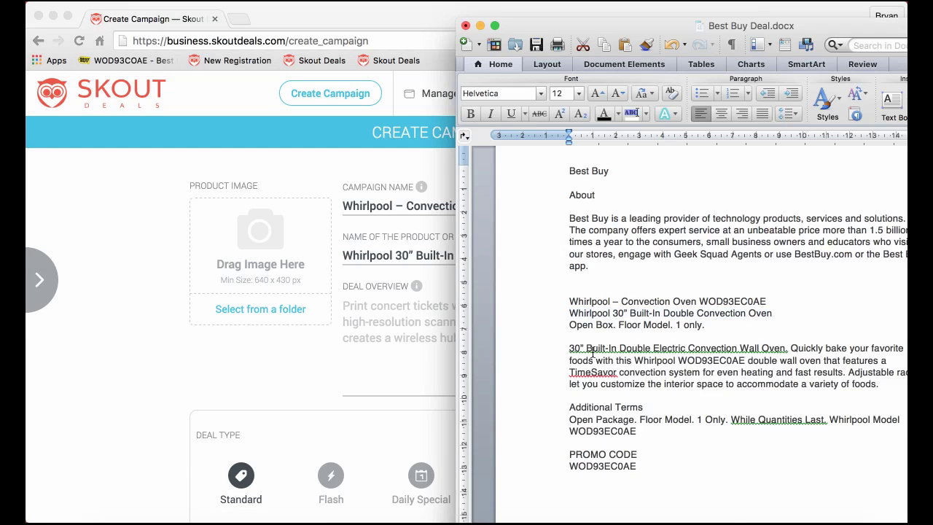
drag(569, 348, 877, 384)
key(cmd+c)
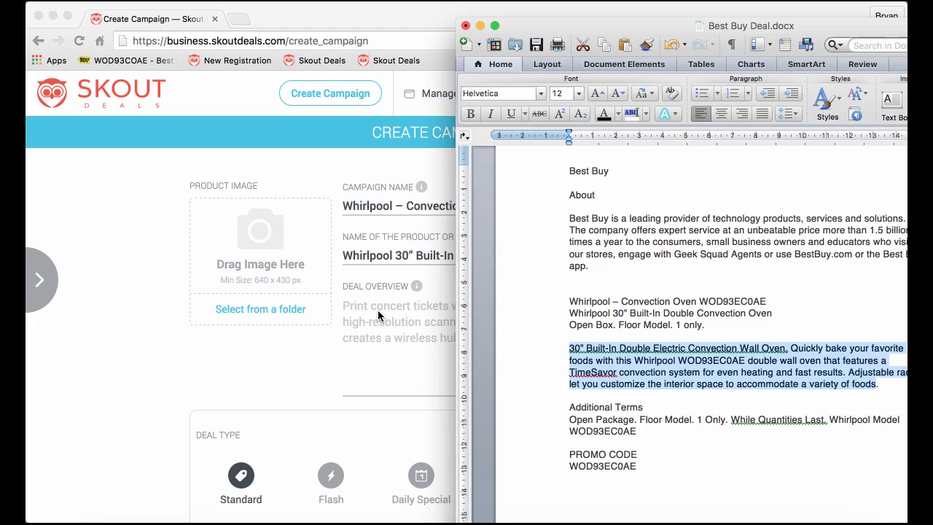
click(378, 310)
click(364, 306)
key(cmd+v)
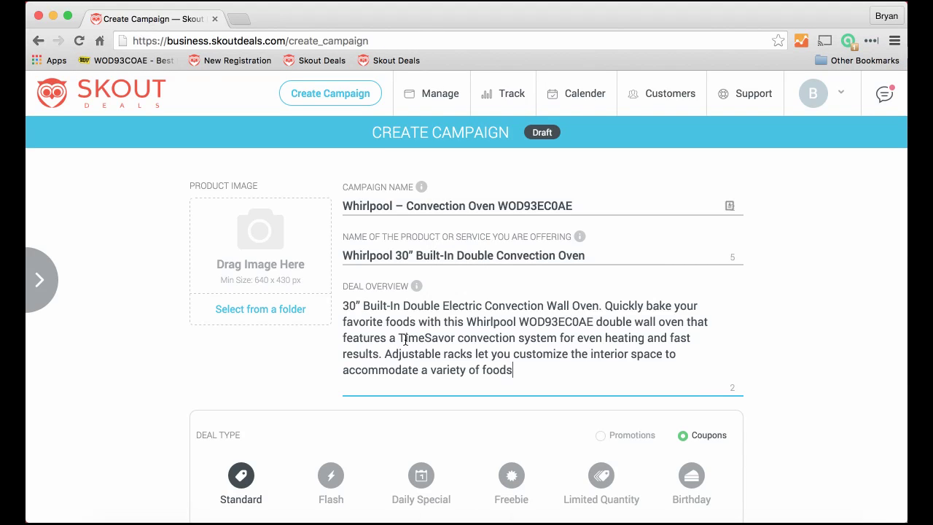
- Prepend 'Open Box. Floor Model. 1 only.' and delete the adjustable racks sentence
key(cmd+Tab)
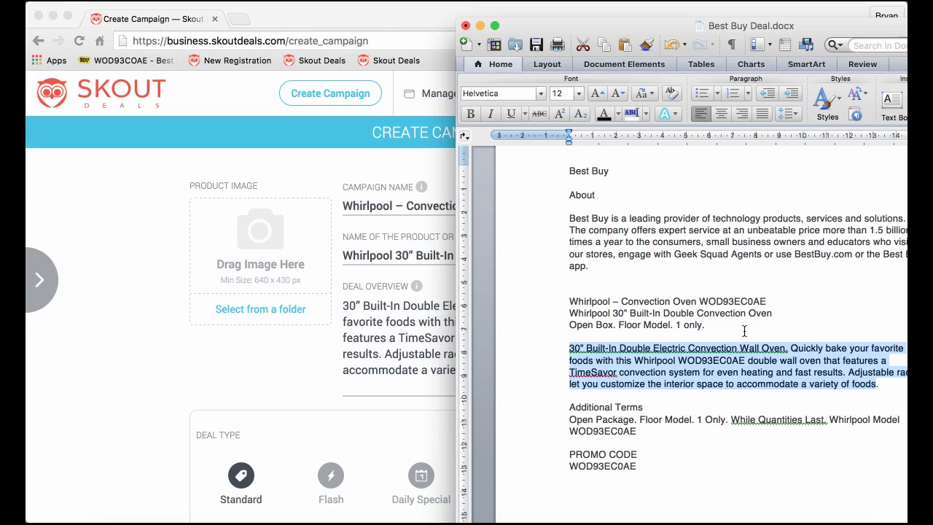
click(599, 330)
drag(568, 325, 723, 323)
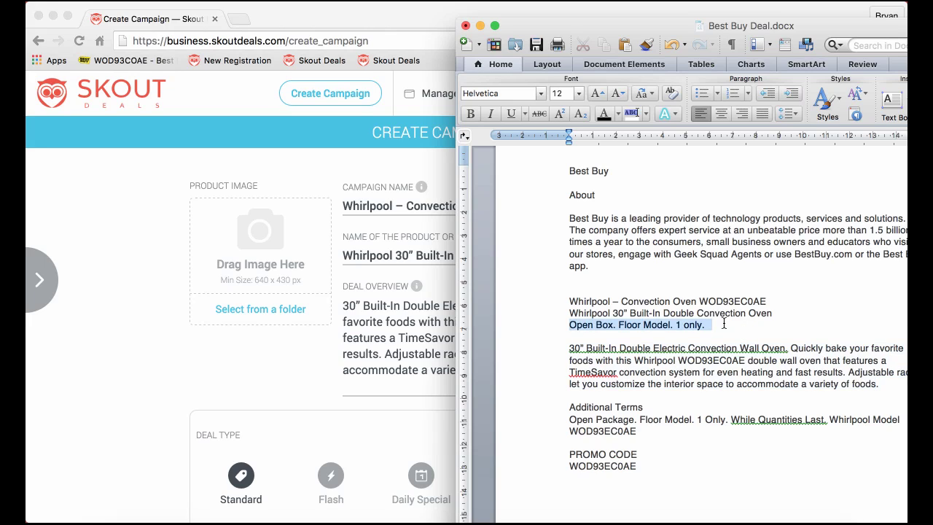
key(cmd+c)
key(cmd+Tab)
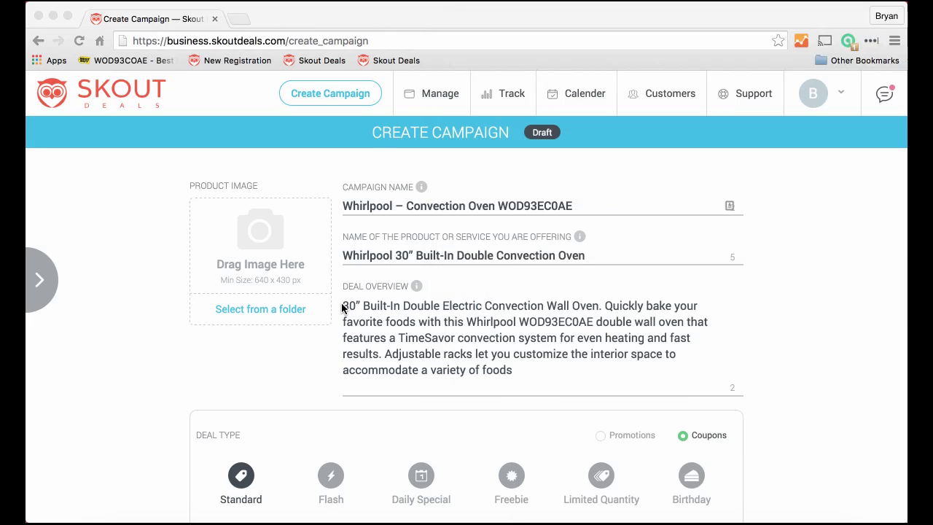
click(343, 305)
key(cmd+v)
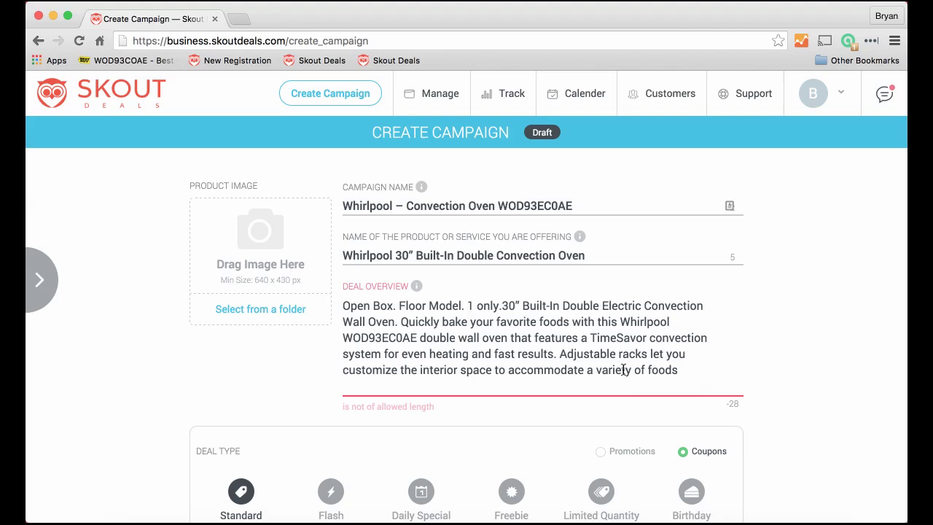
drag(563, 353, 676, 370)
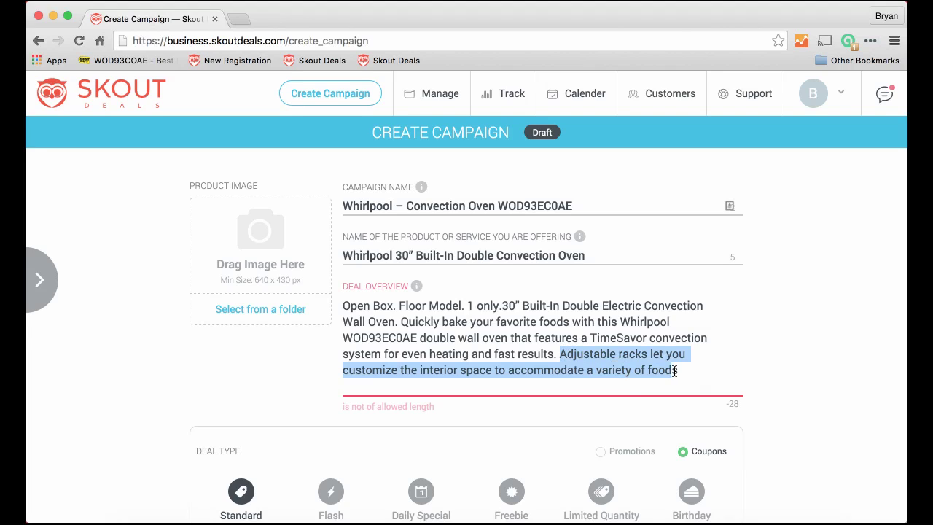
key(BackSpace)
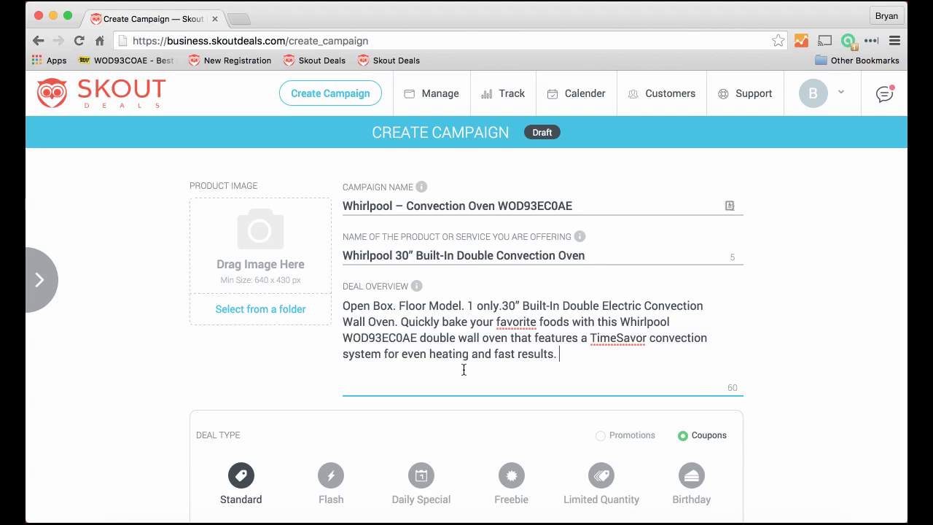
- Upload the oven screenshot as product image, zoomed out to about 0.6, and save
scroll(464, 370, down, 2)
scroll(462, 370, up, 2)
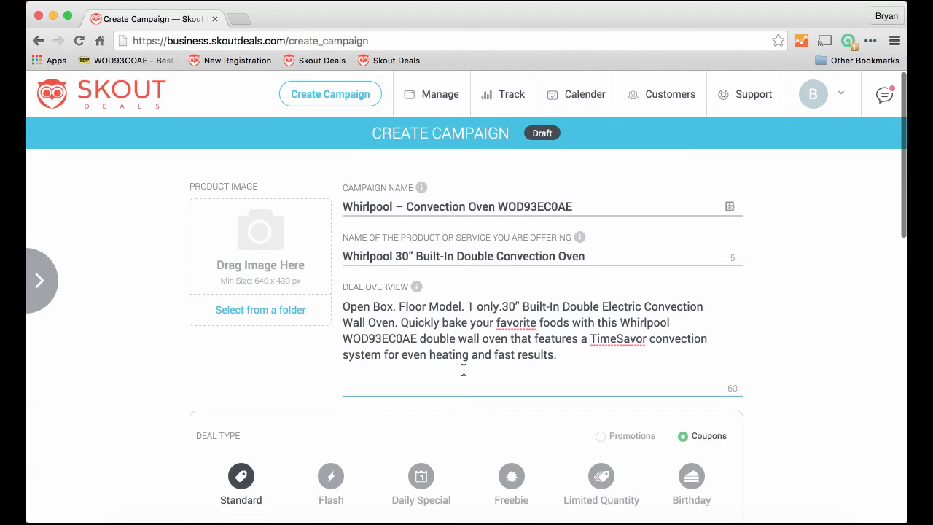
click(276, 235)
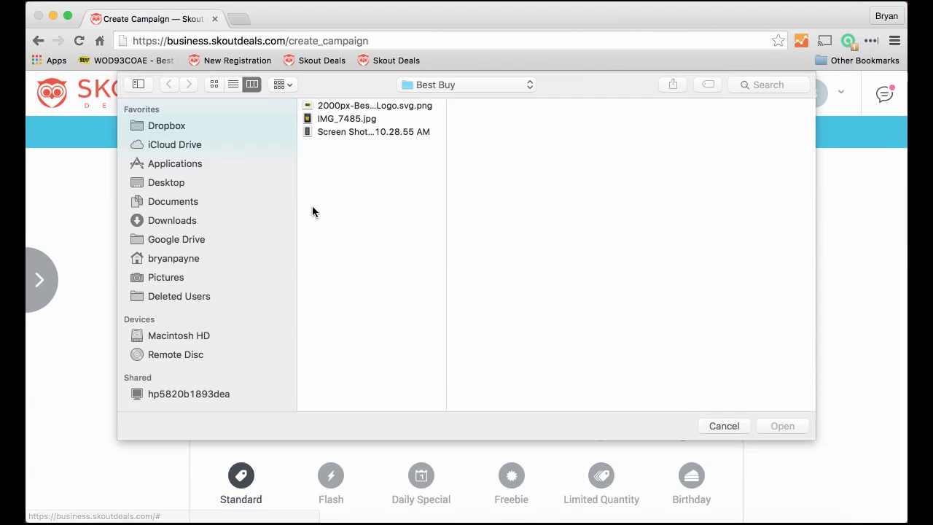
click(362, 131)
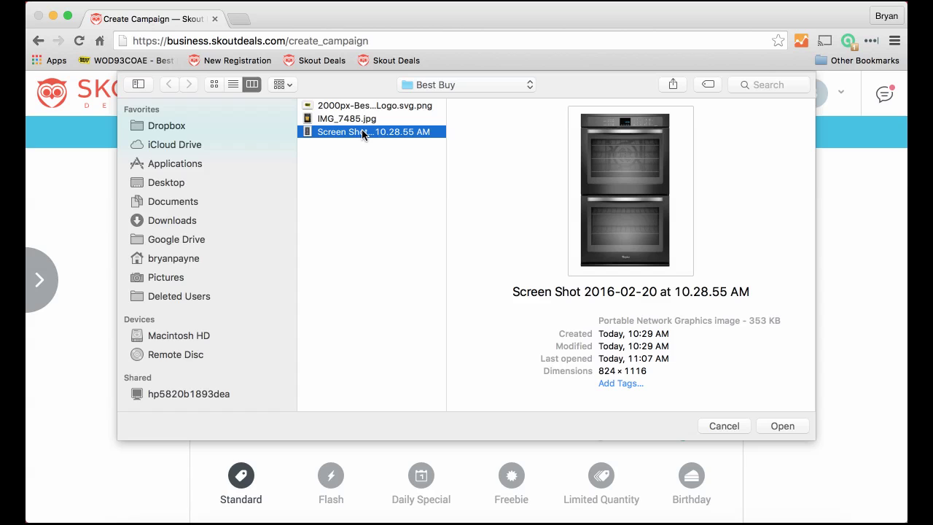
click(782, 427)
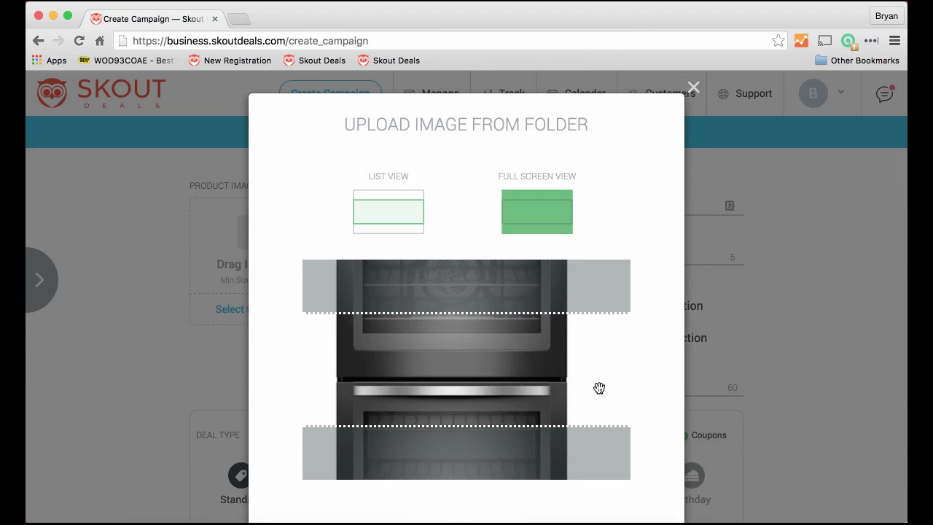
scroll(597, 381, down, 3)
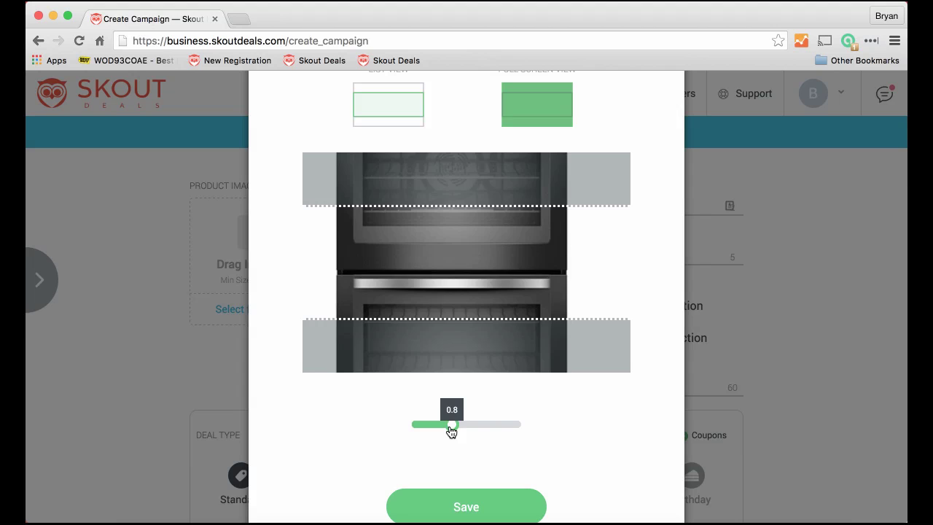
drag(449, 430, 423, 433)
scroll(524, 435, down, 2)
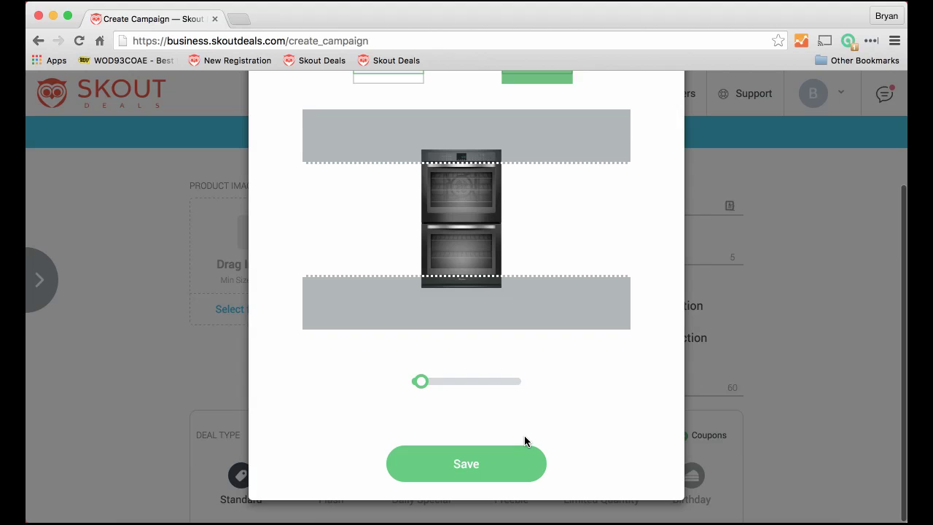
click(466, 465)
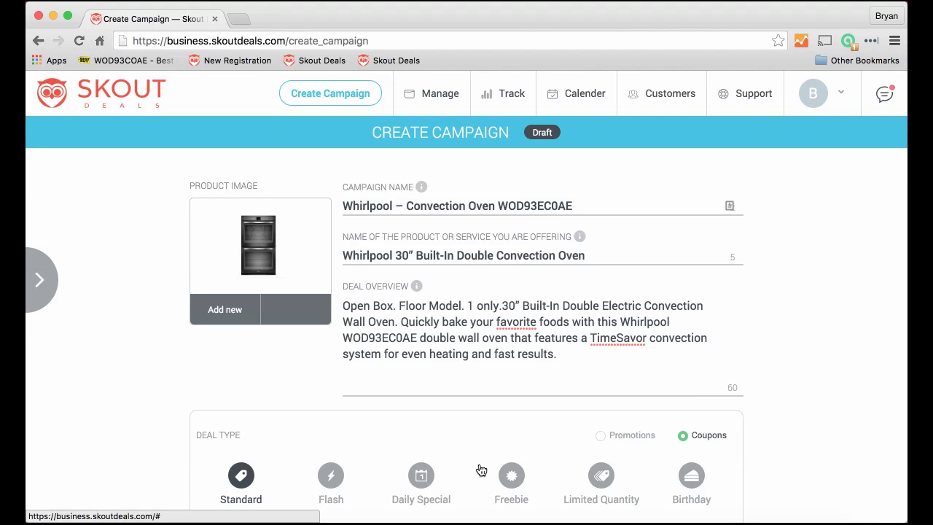
scroll(107, 316, down, 1)
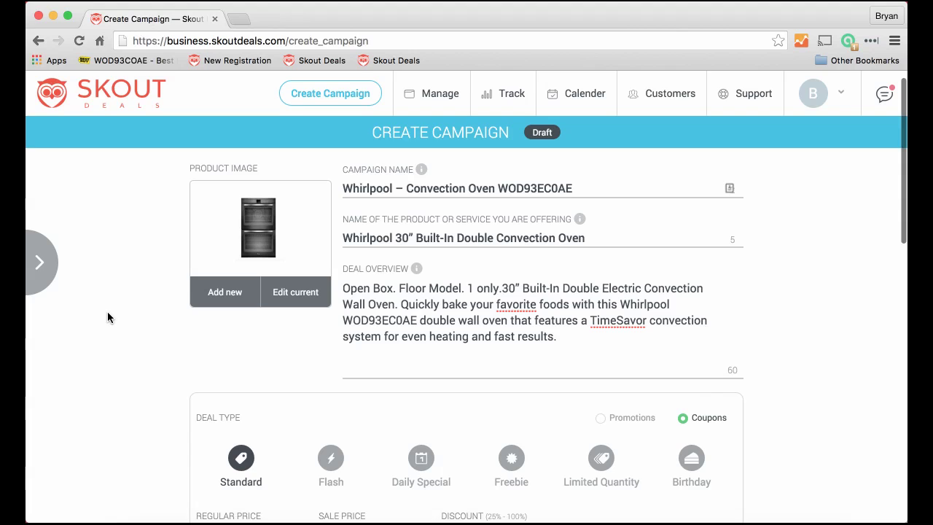
click(39, 262)
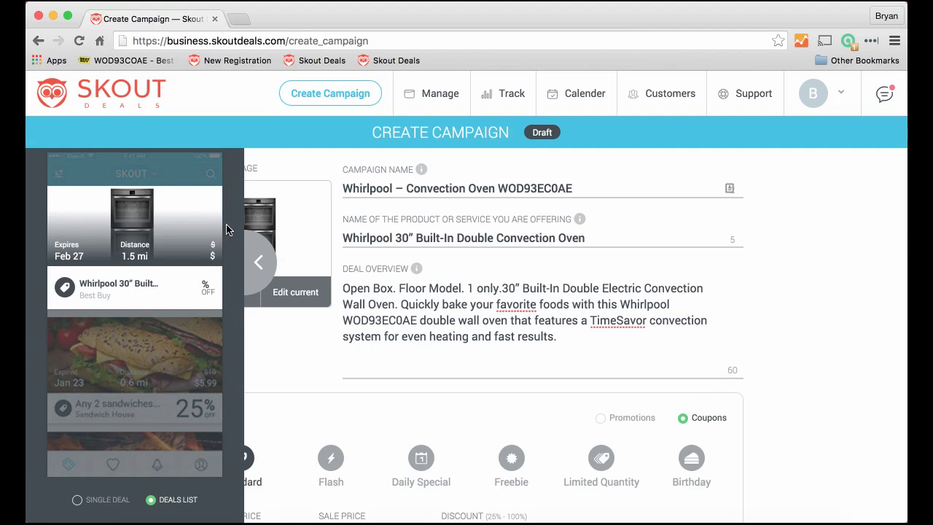
click(77, 499)
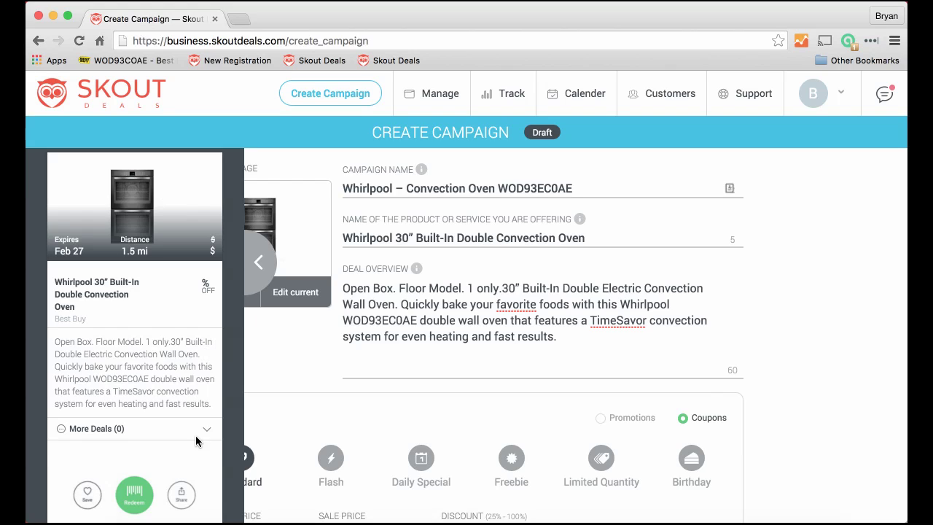
click(257, 265)
scroll(364, 319, down, 3)
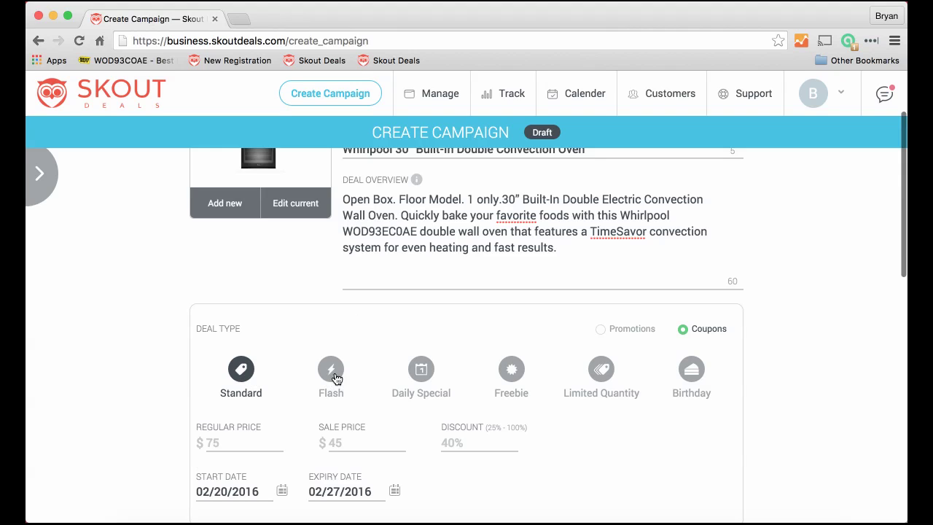
- Make the coupon a Limited Quantity deal of 1 item expiring 03/12/2016
click(606, 373)
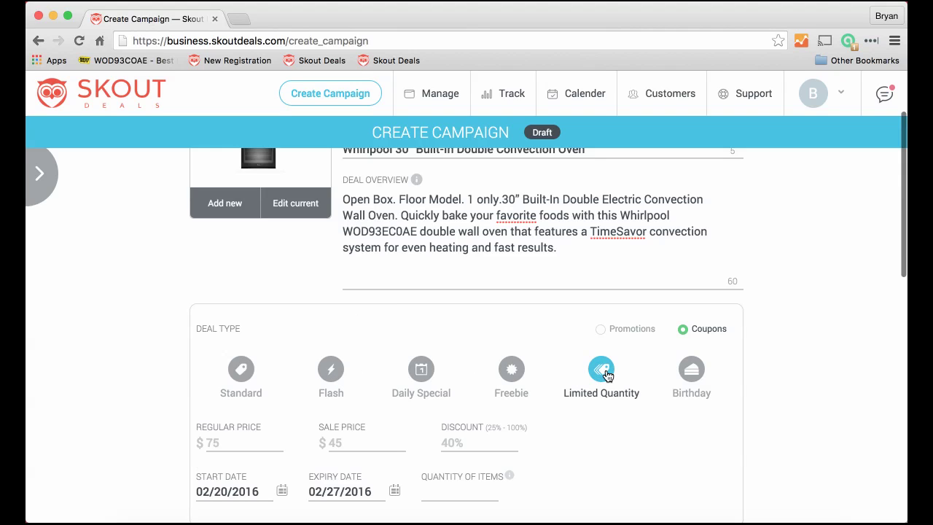
scroll(608, 375, down, 2)
click(440, 425)
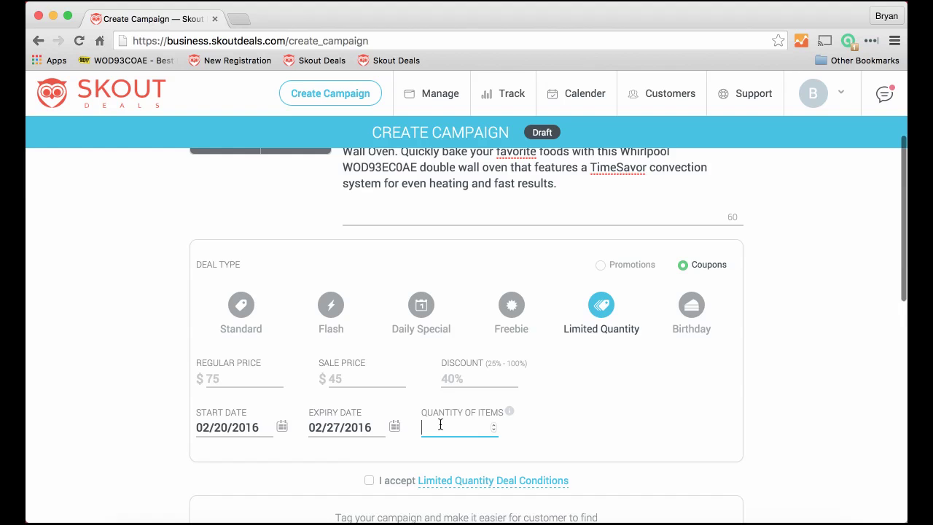
click(393, 427)
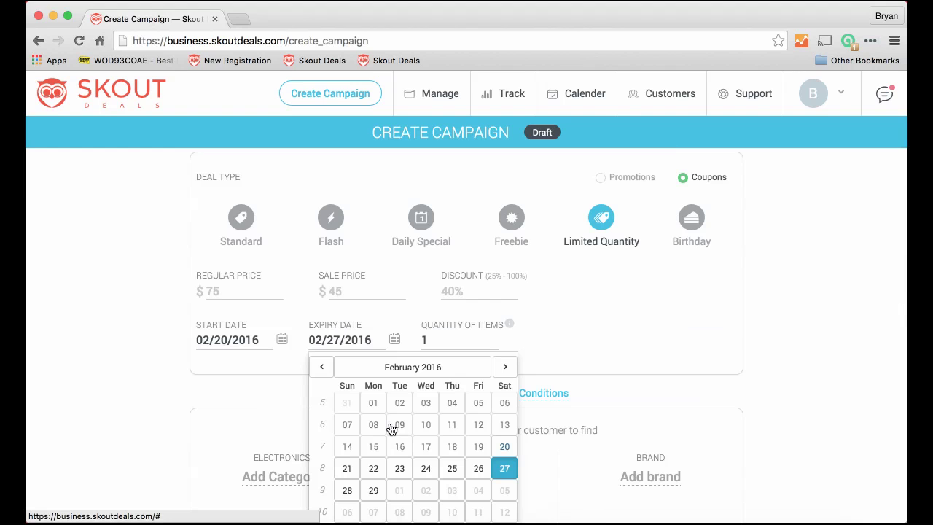
click(504, 367)
scroll(478, 424, down, 1)
click(504, 383)
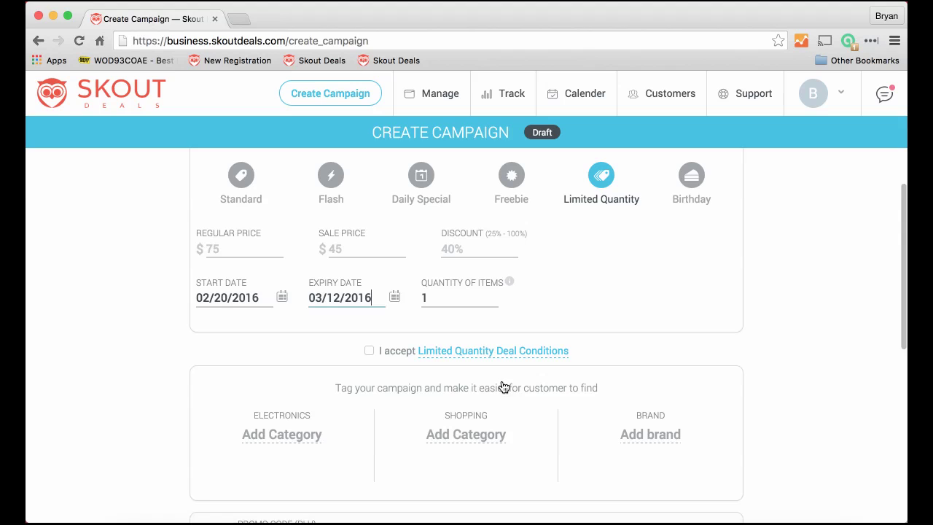
- Set the regular price to $2499.99 and the sale price to $1249.99 (50% off)
scroll(499, 409, up, 2)
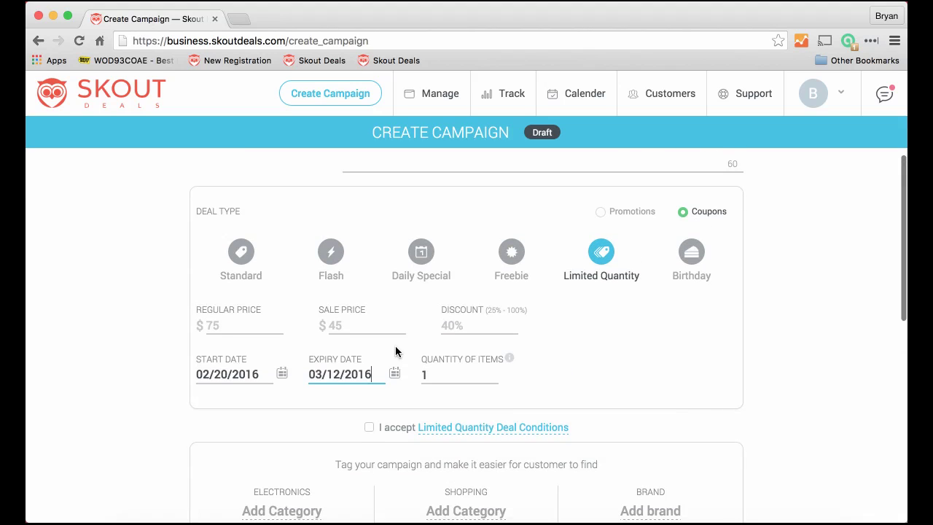
click(239, 321)
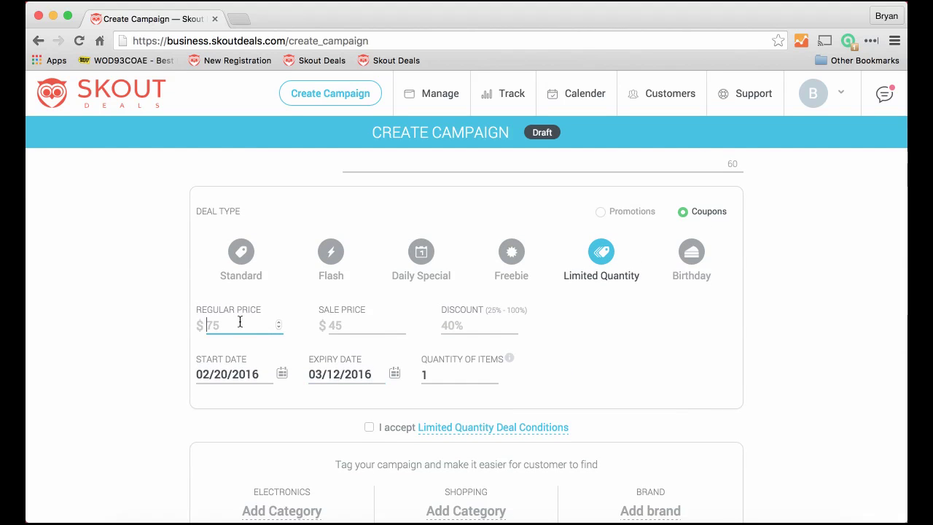
text(2499.99)
click(364, 325)
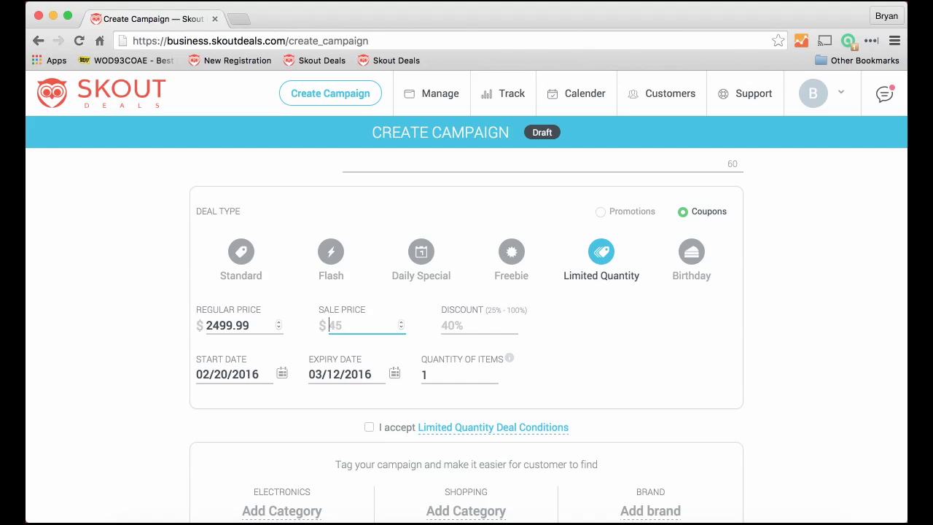
text(1249.99)
key(Tab)
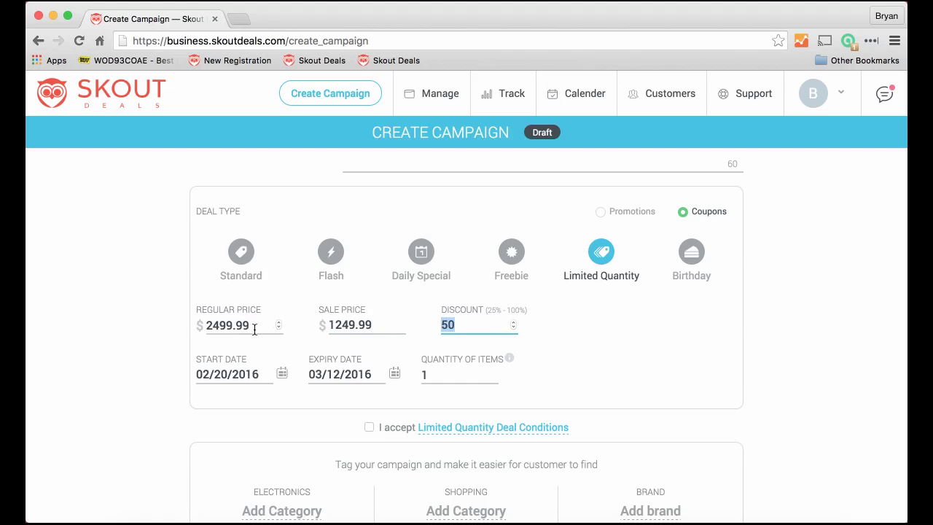
scroll(371, 355, down, 2)
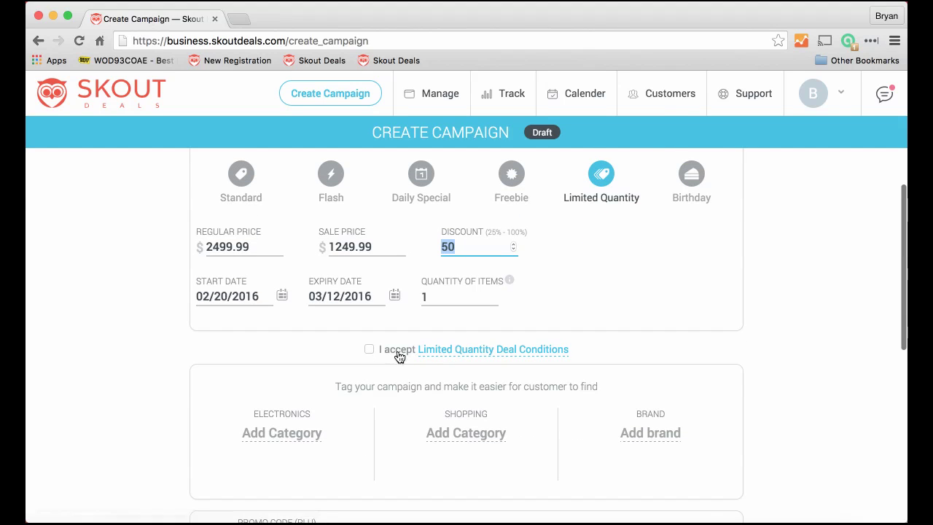
- Add the 'Open Package. Floor Model. 1 Only... WOD93EC0AE' term from Word as an extra Limited Quantity condition
click(457, 350)
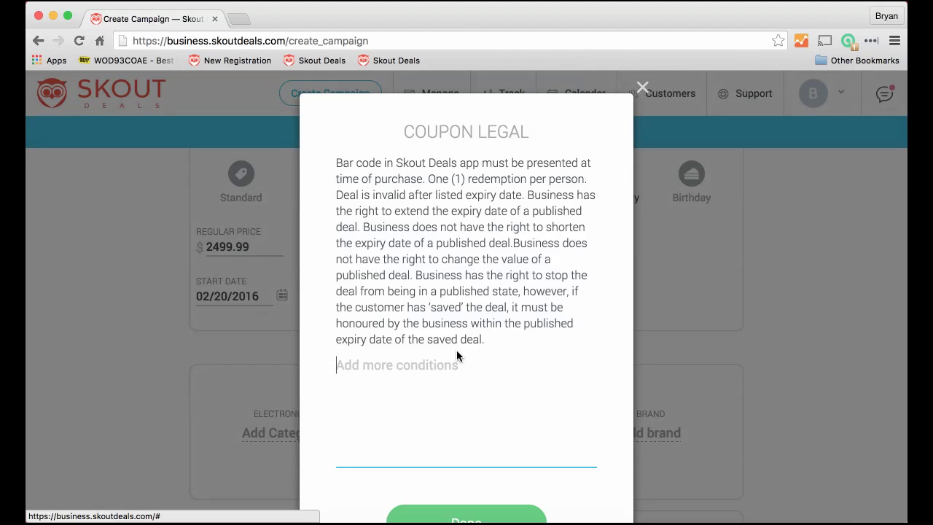
key(super+Tab)
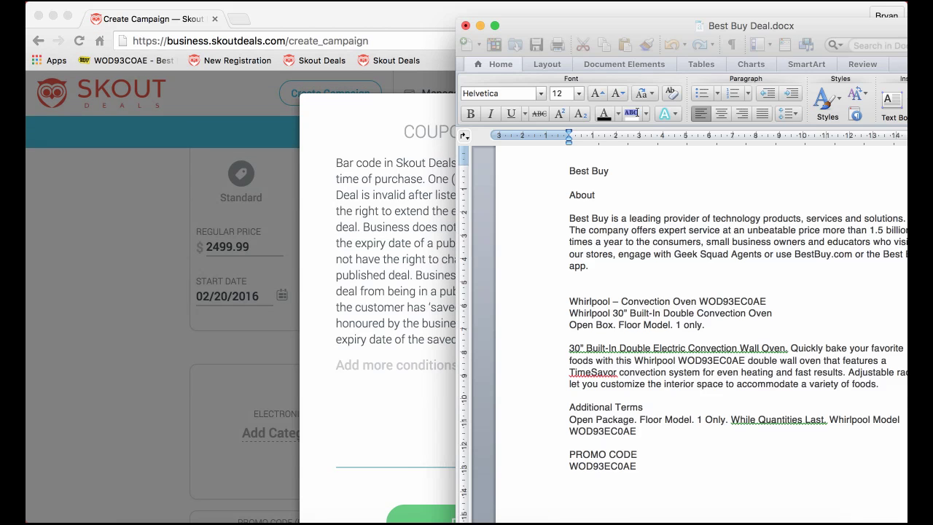
click(605, 395)
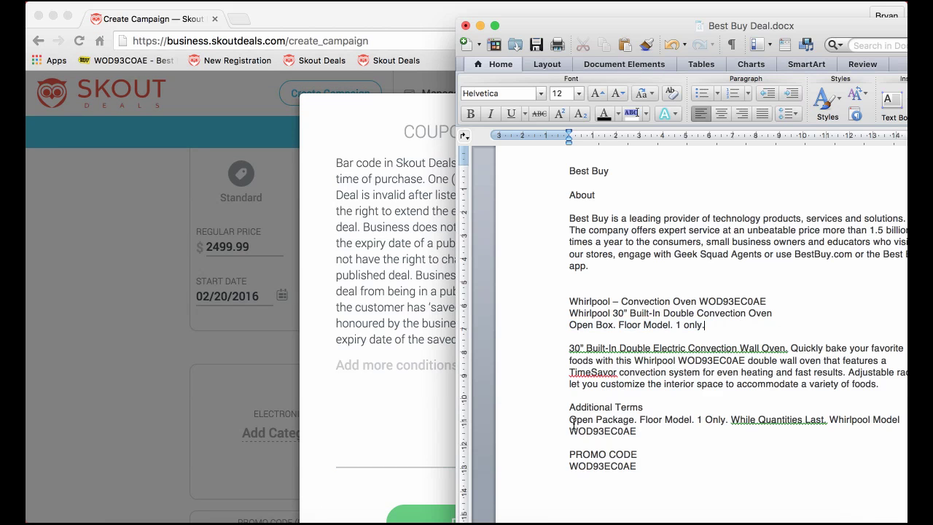
drag(570, 419, 646, 434)
key(super+c)
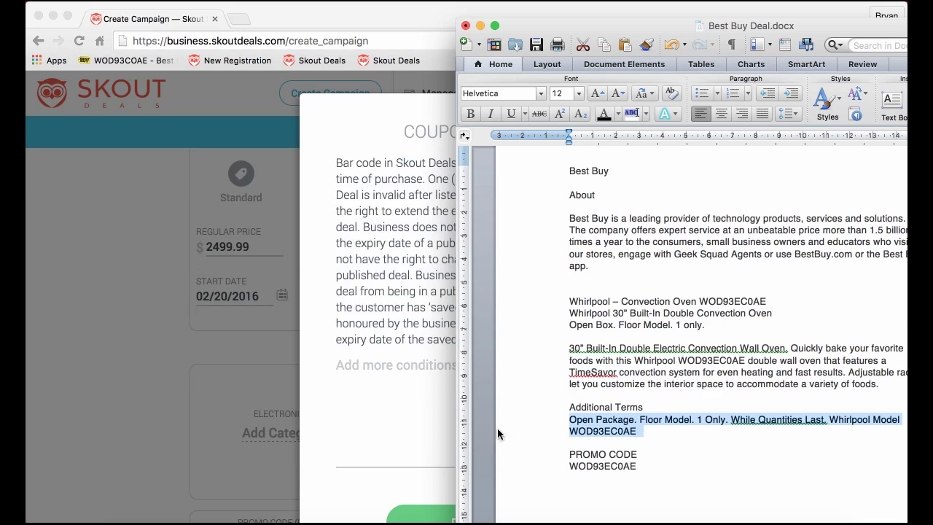
click(357, 373)
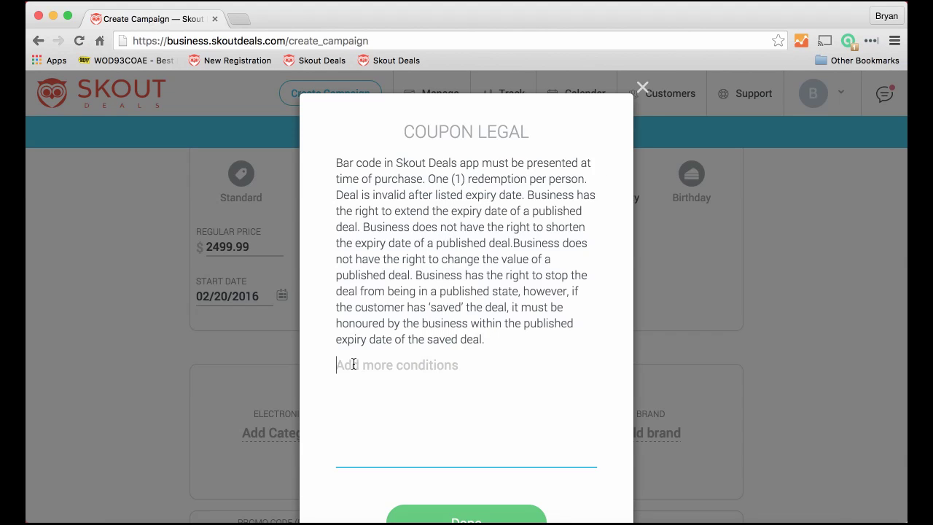
key(super+v)
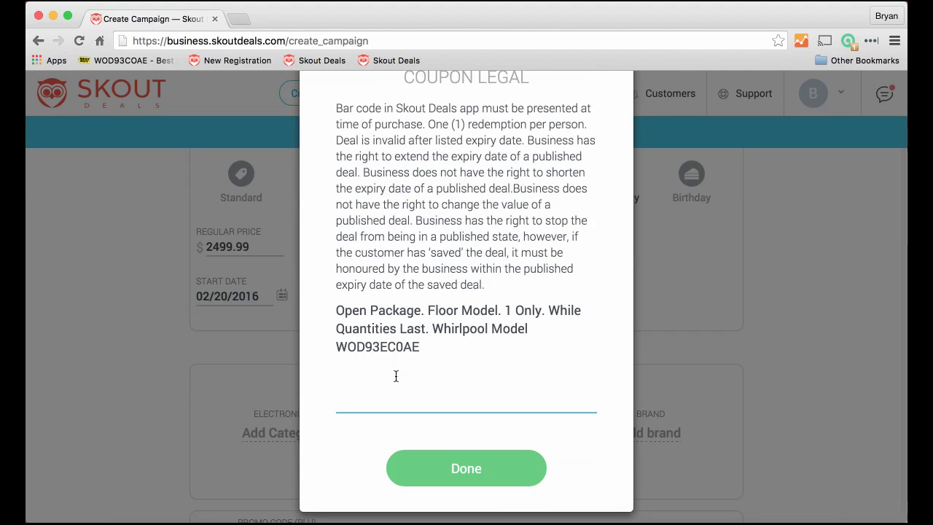
scroll(503, 364, down, 1)
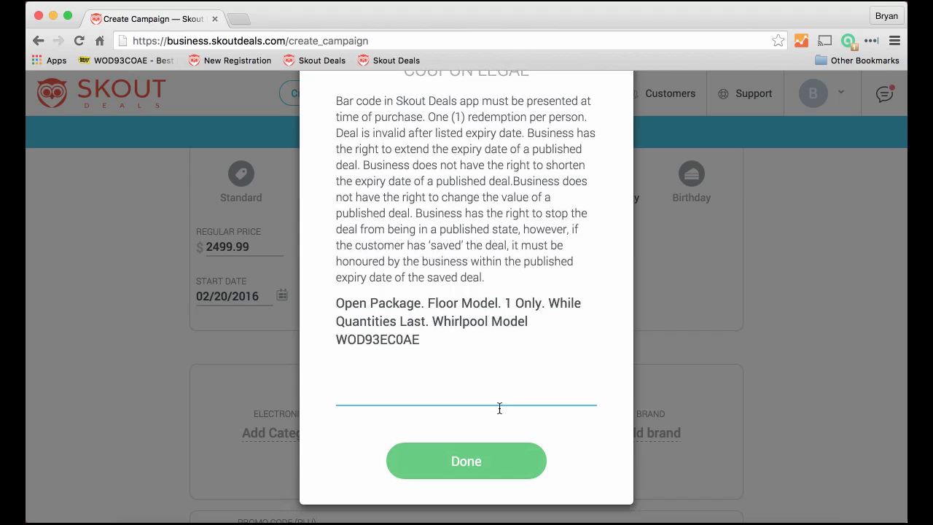
click(472, 456)
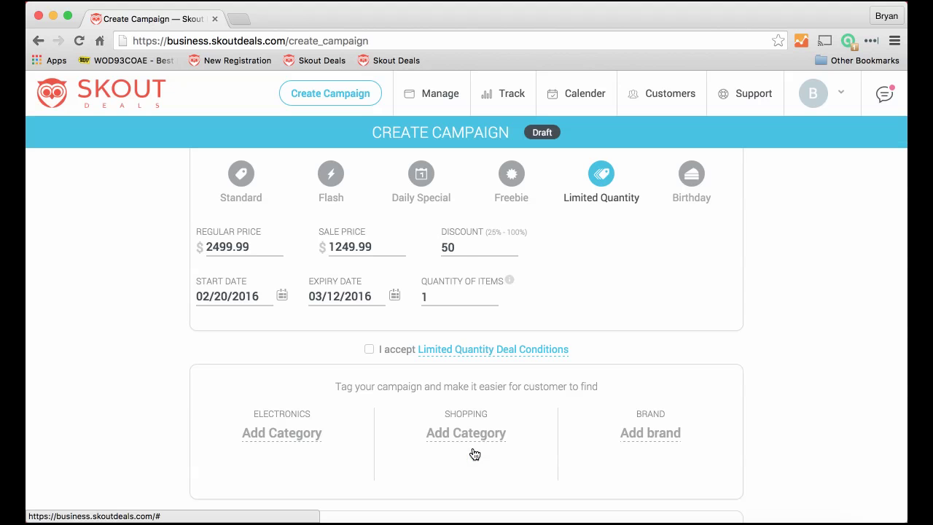
- Accept the Limited Quantity deal conditions and confirm them
click(370, 351)
scroll(537, 377, down, 1)
click(470, 464)
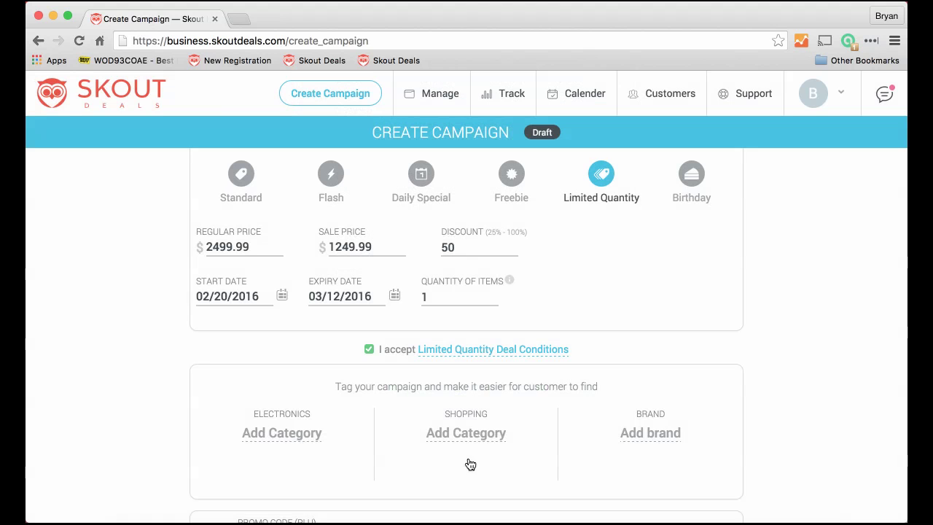
scroll(370, 364, down, 3)
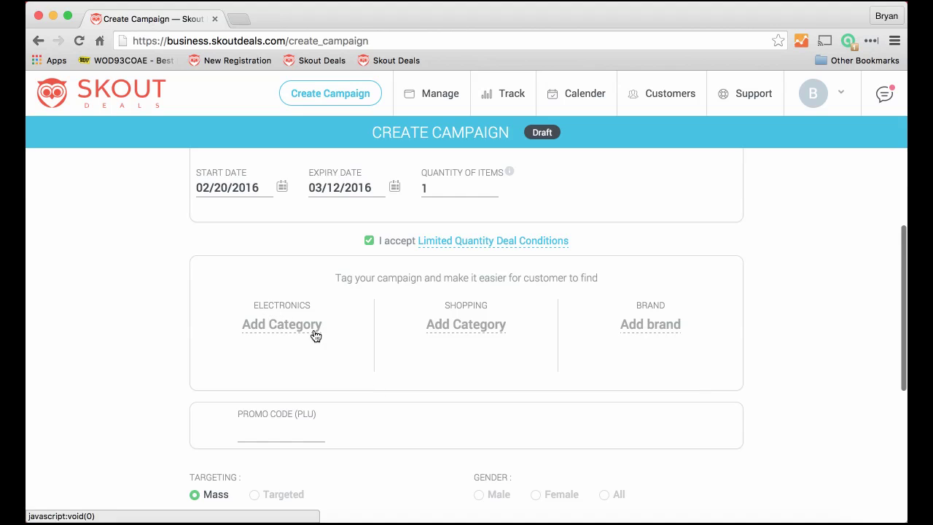
- Tag the campaign under Shopping › Household › Furniture and save the tags
click(451, 331)
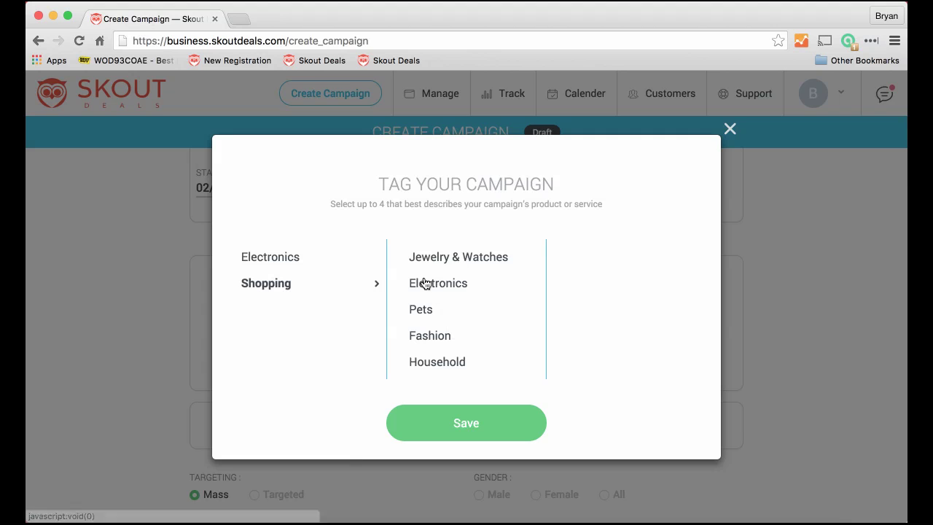
click(432, 364)
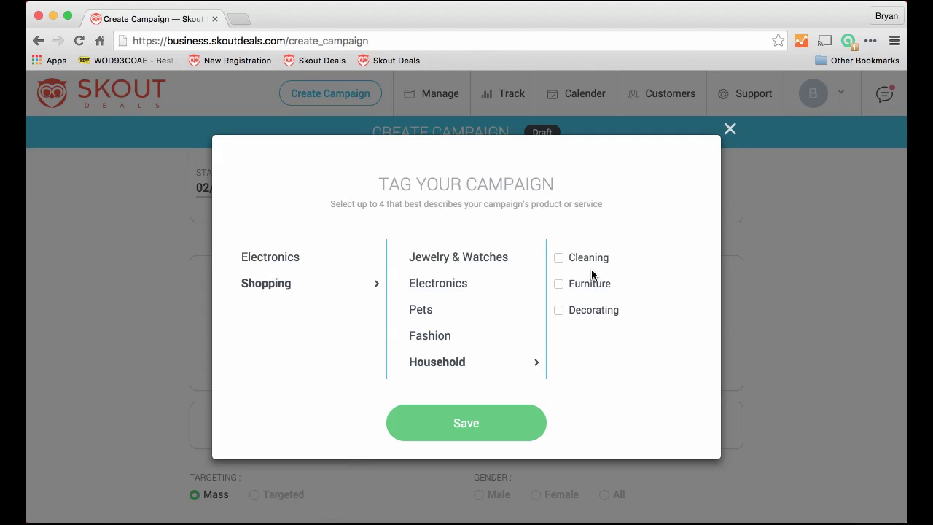
click(556, 284)
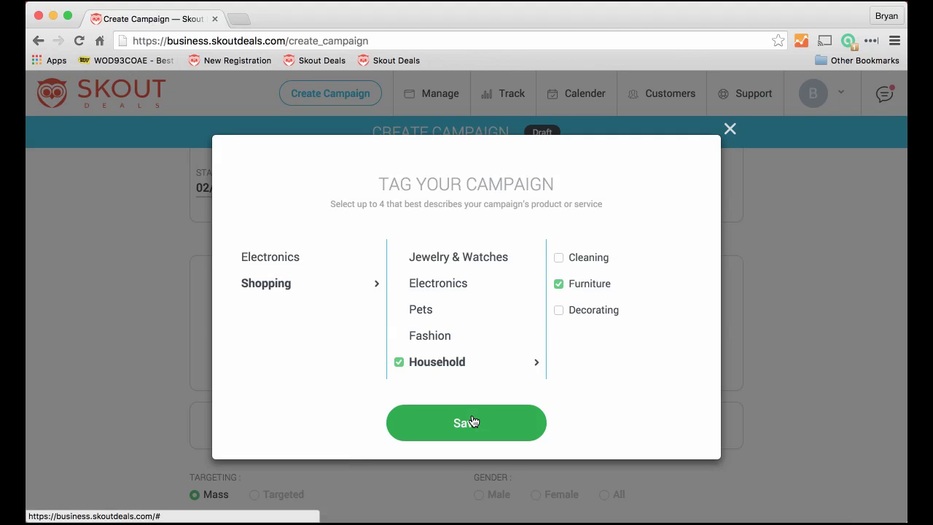
click(474, 421)
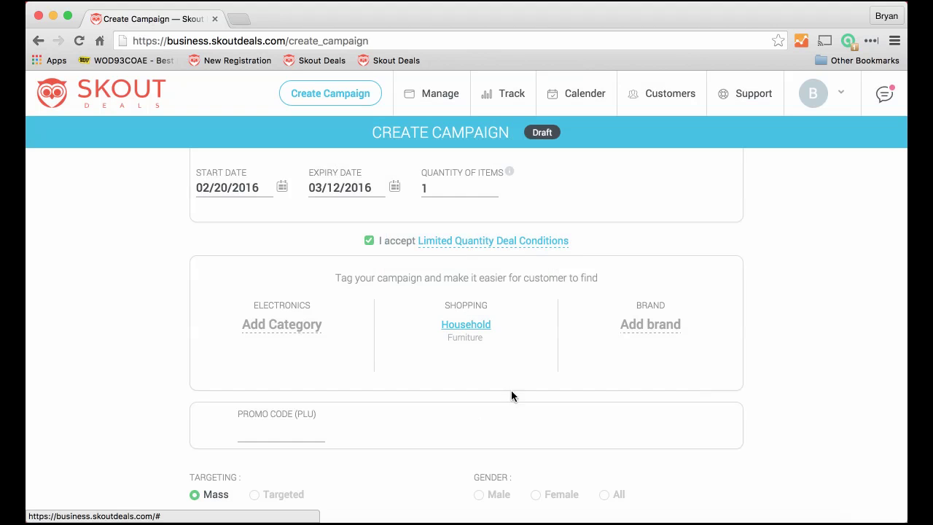
- Create Whirlpool as a new brand and set it as the campaign's brand
click(650, 324)
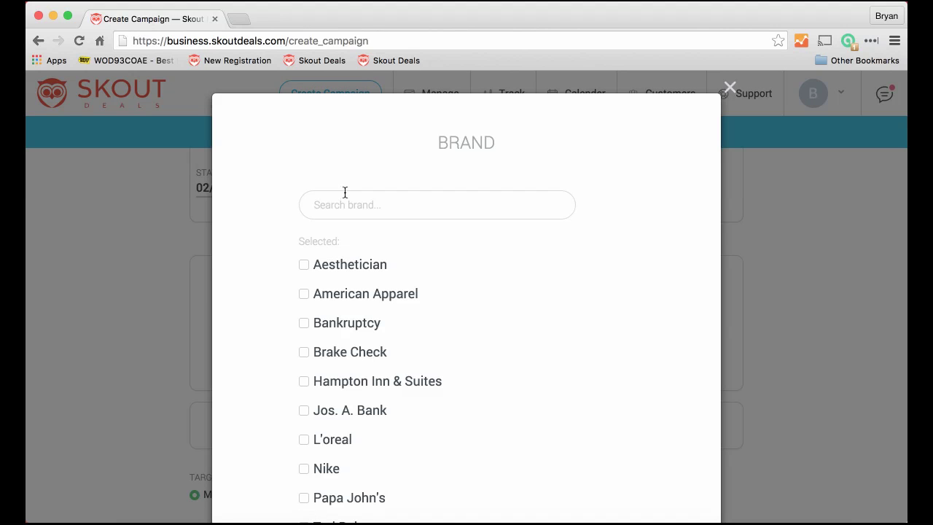
text(WHi)
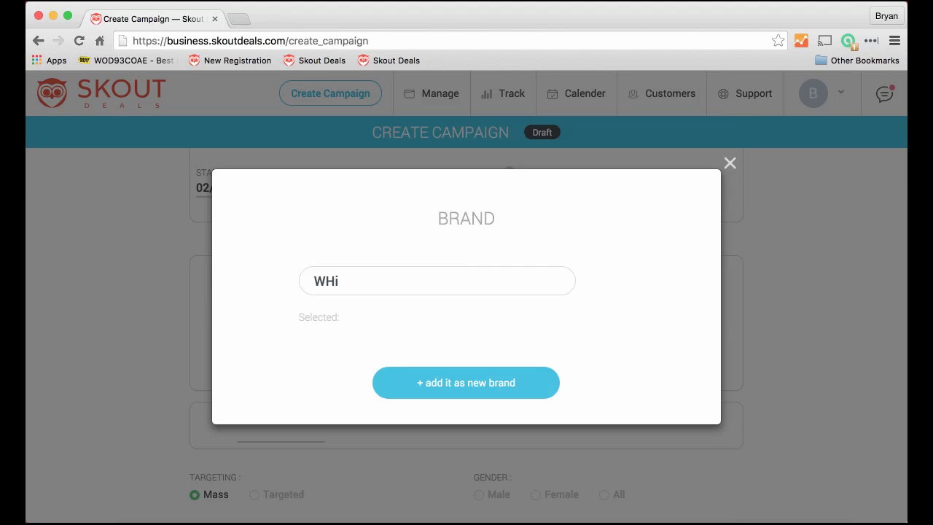
key(BackSpace)
key(BackSpace)
text(hirlpool)
click(447, 379)
scroll(429, 322, down, 5)
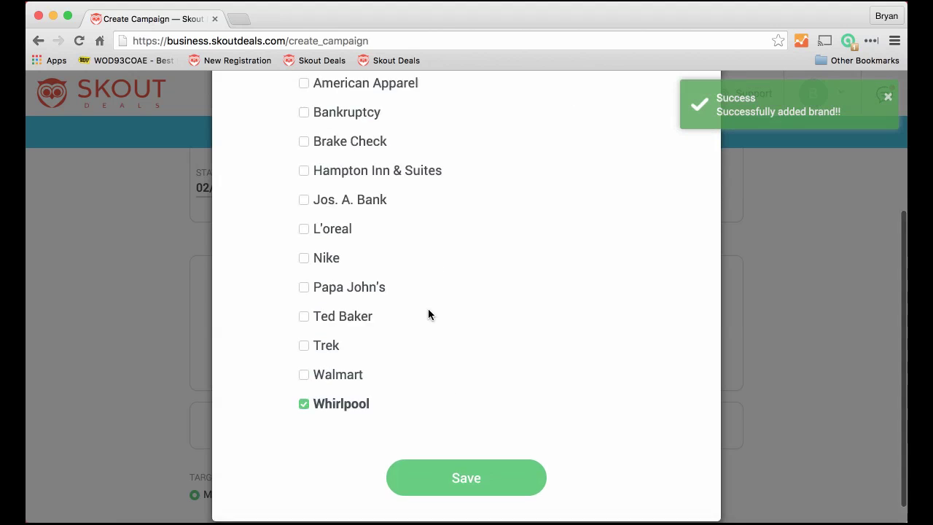
click(459, 467)
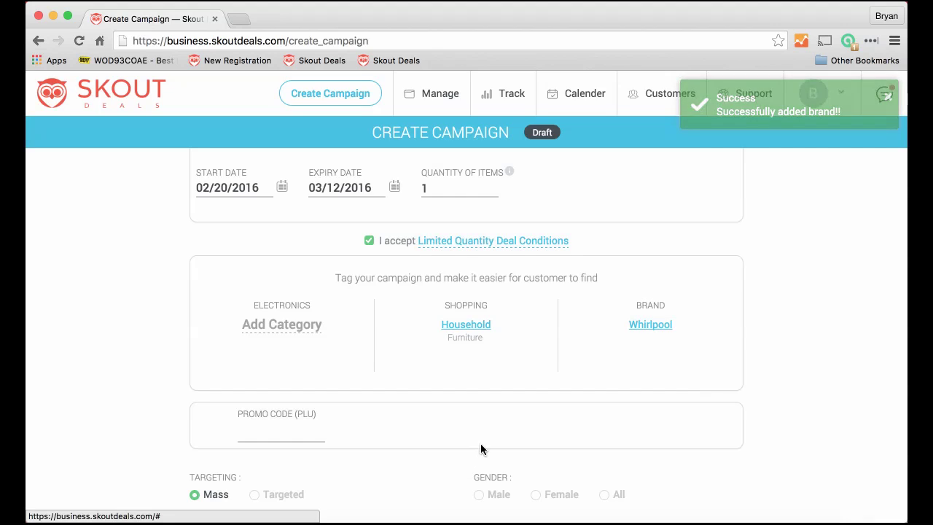
scroll(362, 364, down, 1)
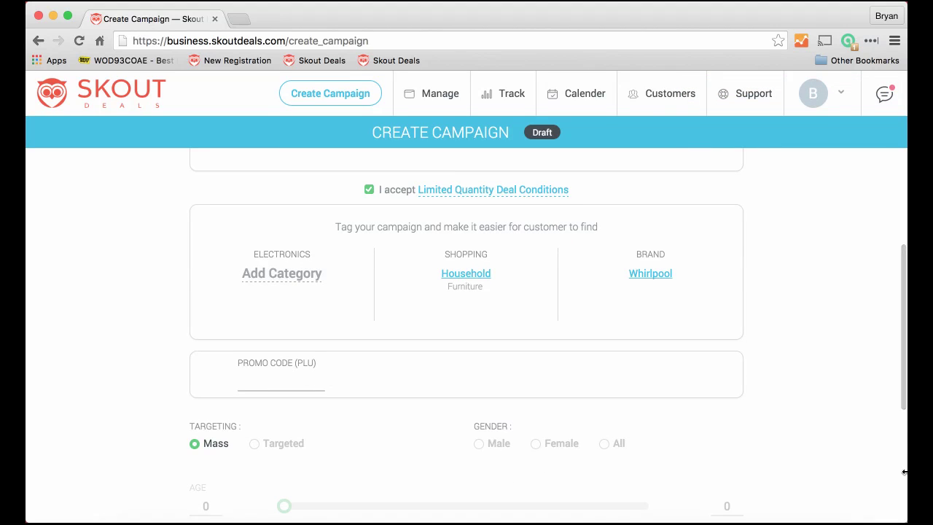
key(super+Tab)
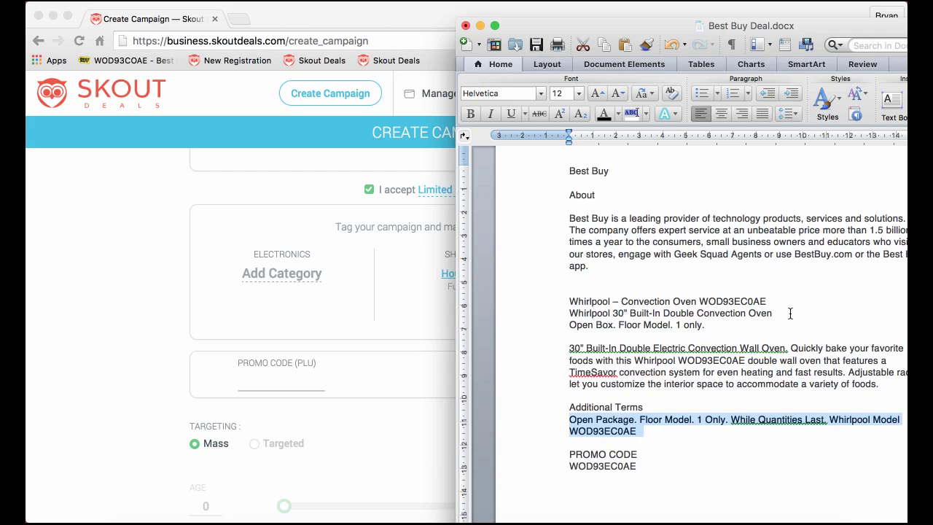
click(789, 314)
drag(699, 298, 774, 303)
key(super+c)
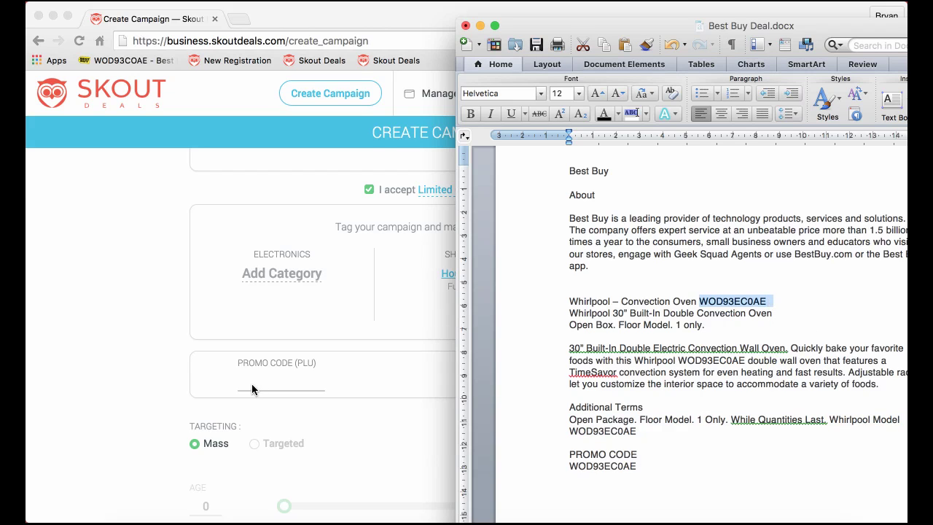
click(257, 385)
click(256, 385)
key(super+v)
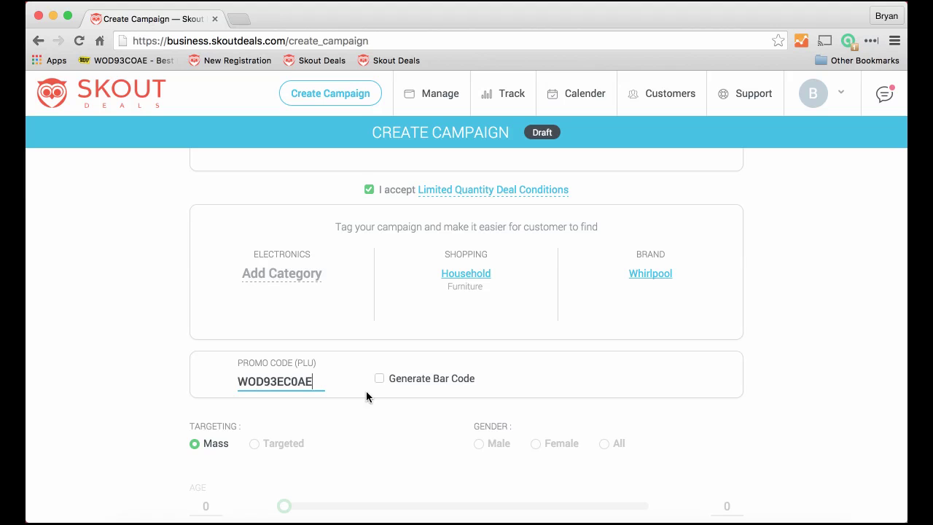
click(382, 380)
scroll(428, 382, up, 10)
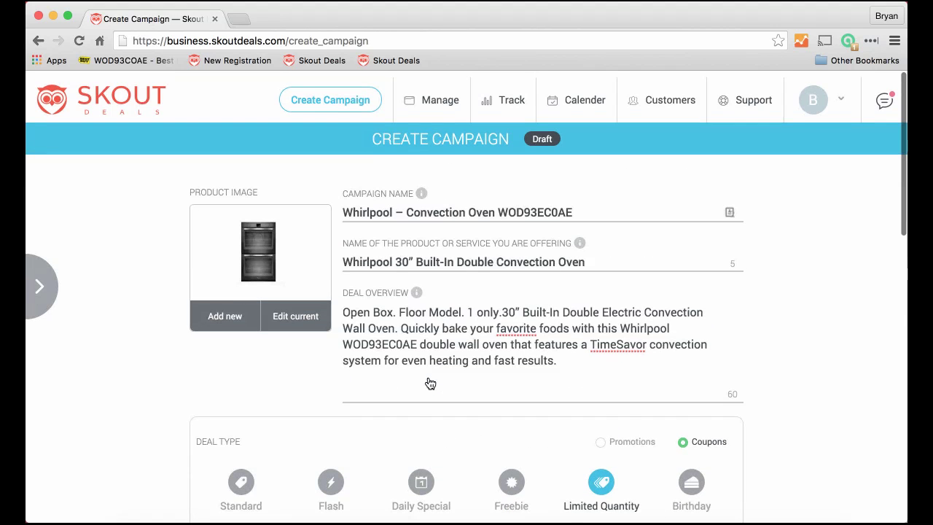
click(40, 281)
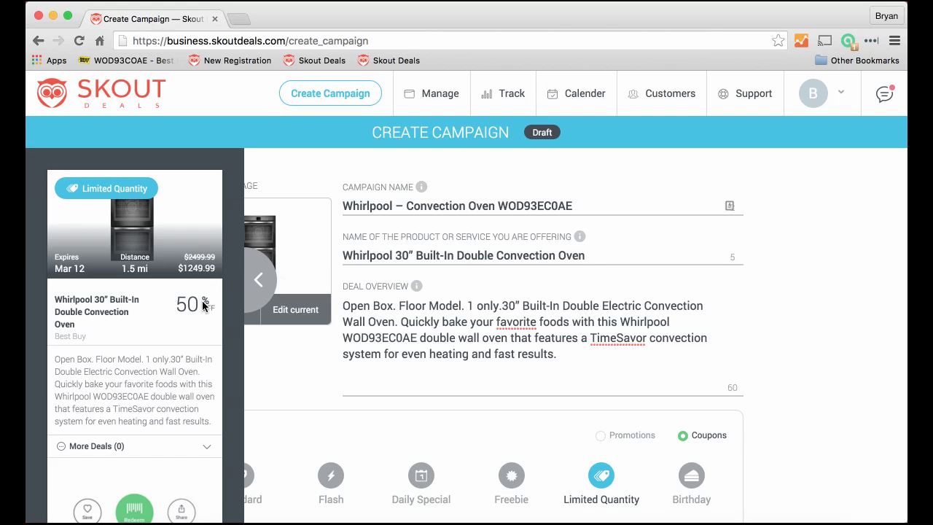
scroll(183, 380, down, 3)
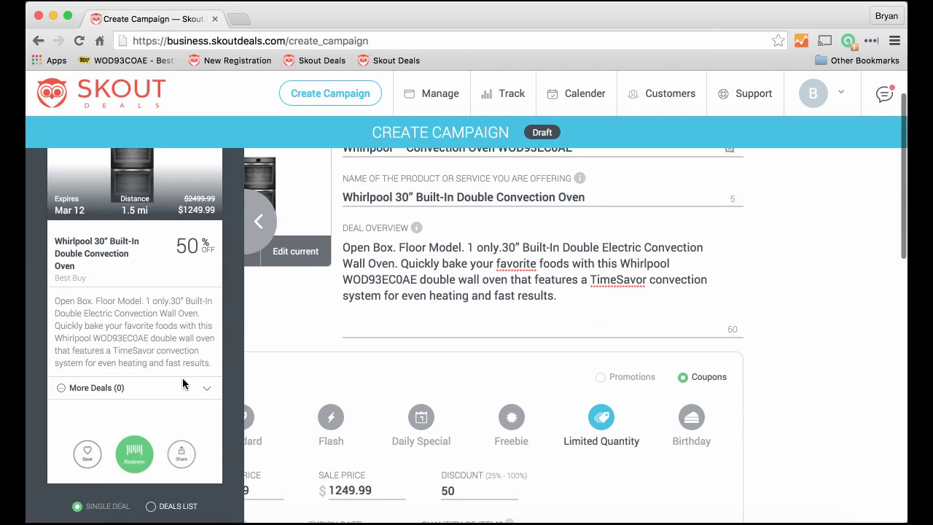
scroll(184, 384, up, 3)
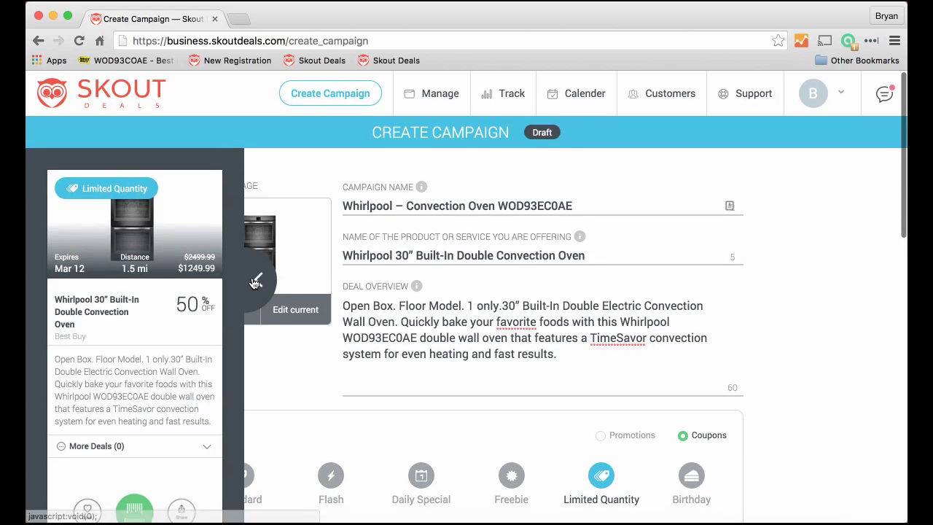
click(255, 283)
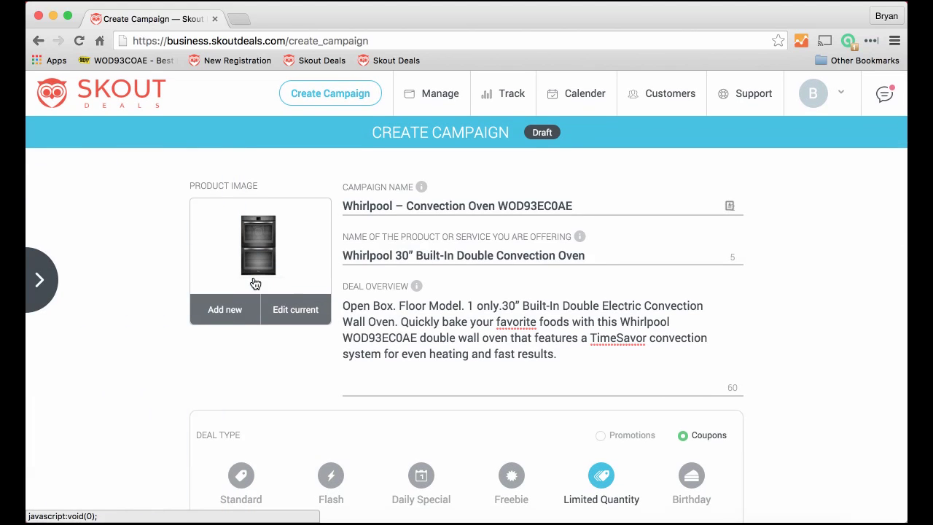
- Save the Whirlpool oven campaign ($1249.99, expiring Mar 12) as a draft
scroll(307, 298, down, 15)
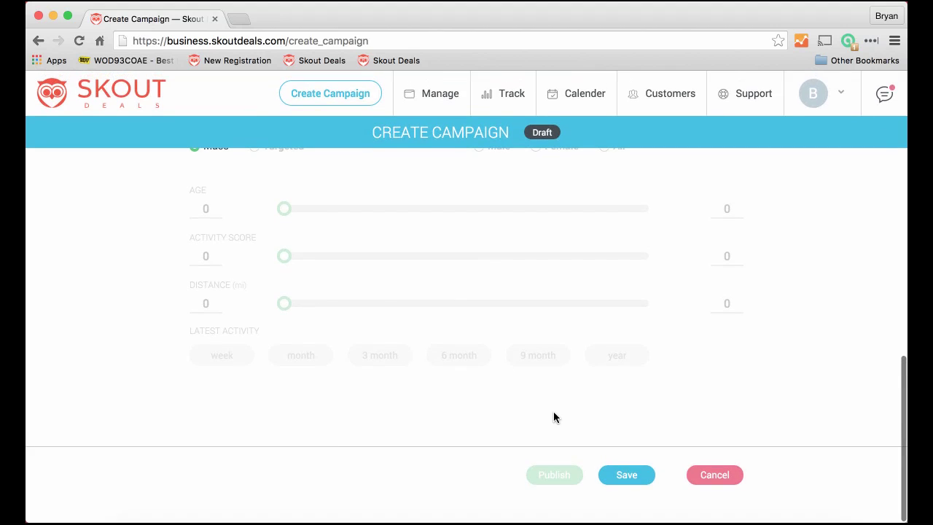
click(618, 475)
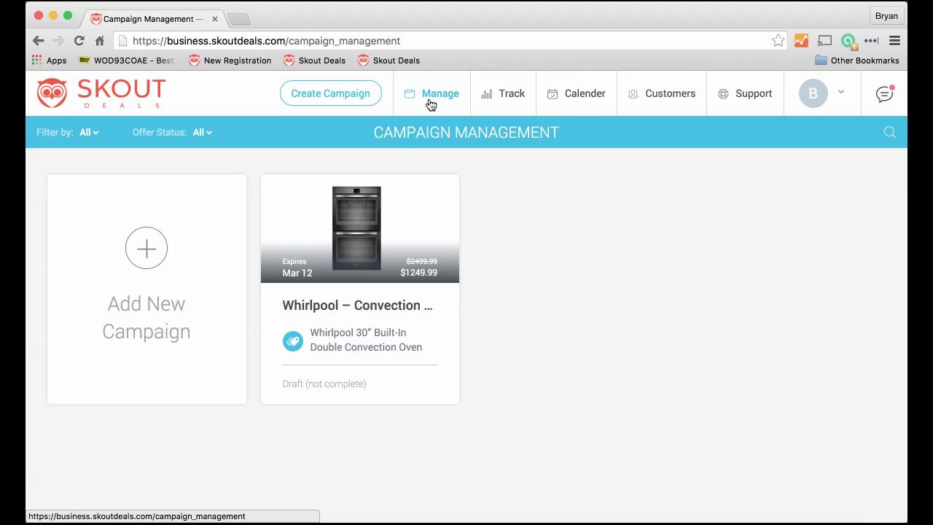
- View the campaign calendar for March then February 2016, briefly showing the status sidebar
click(569, 96)
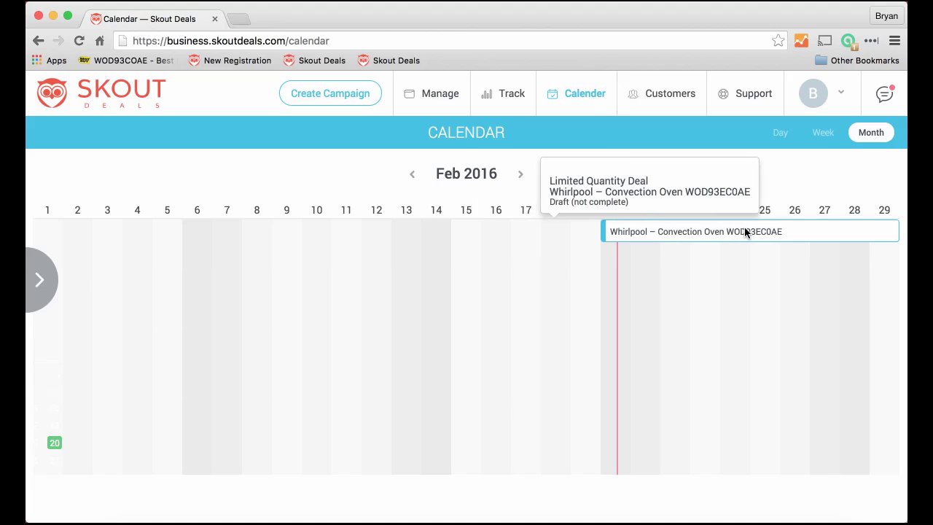
click(520, 175)
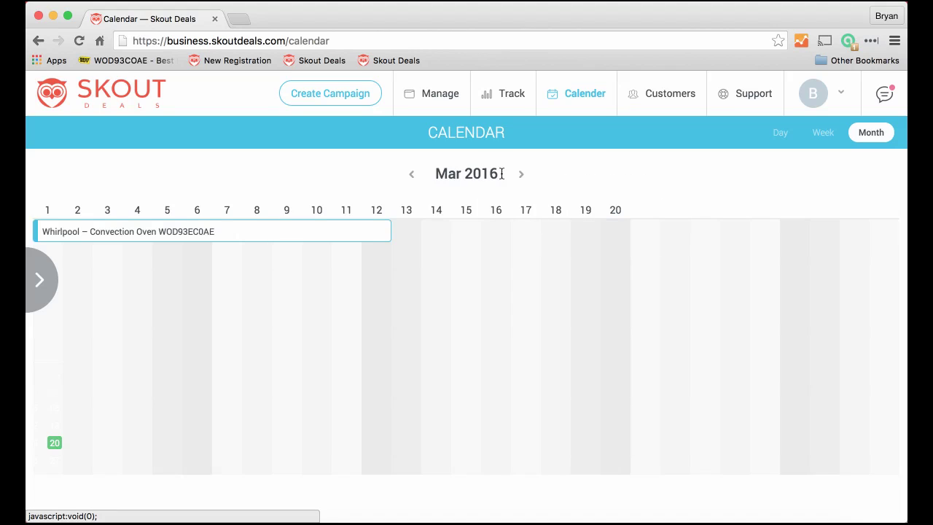
click(412, 175)
click(42, 277)
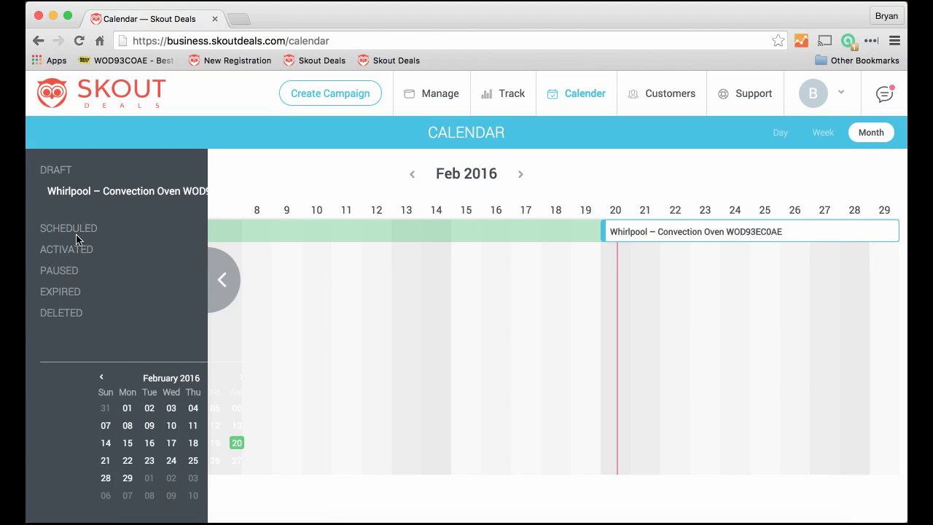
click(225, 282)
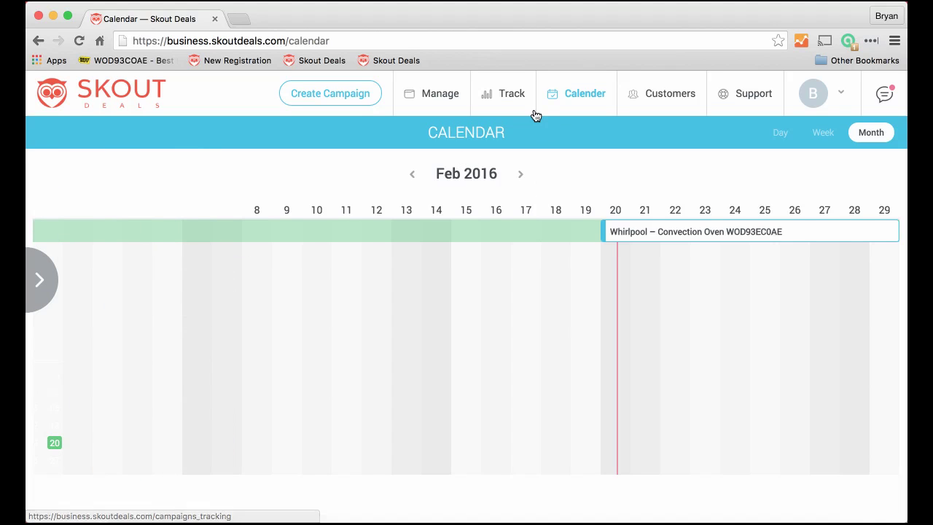
- Look over the Campaign Tracking dashboard, then open Customer Profiles
click(508, 95)
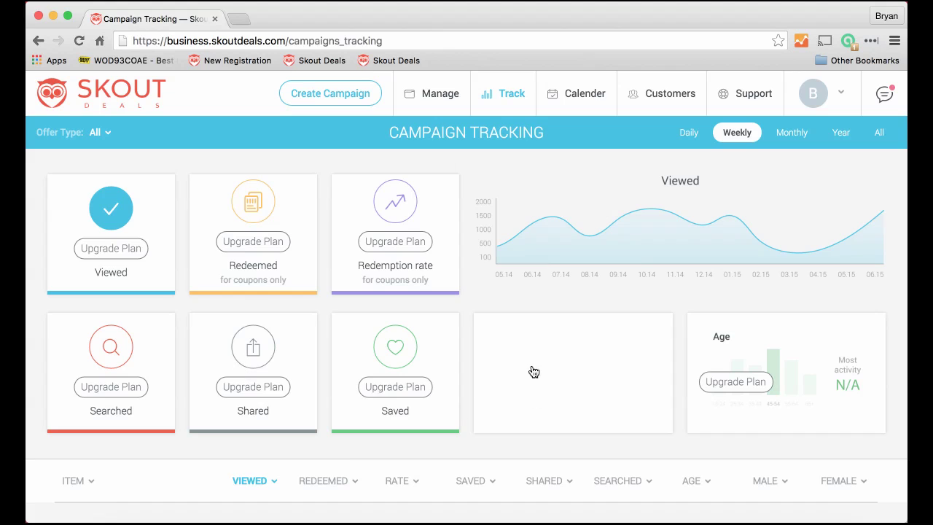
click(675, 101)
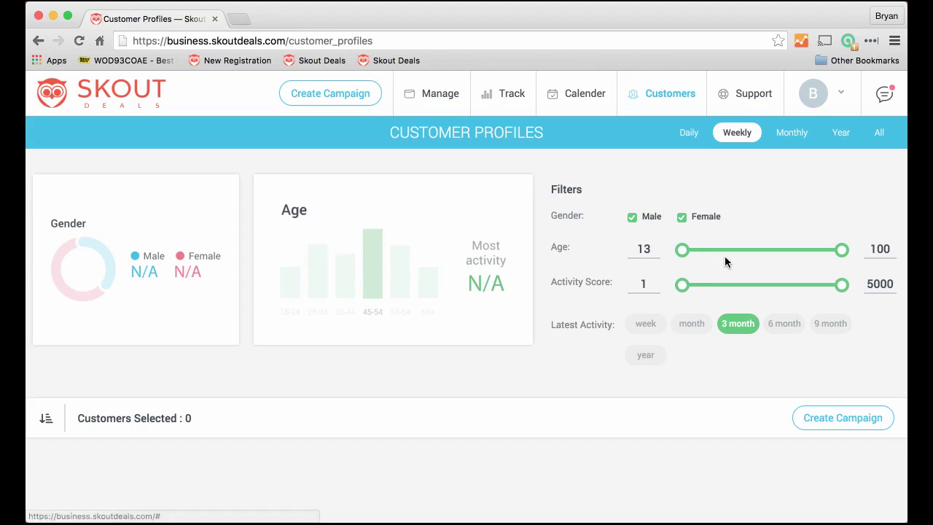
- Open the Support page to show the Contact Us form
click(743, 100)
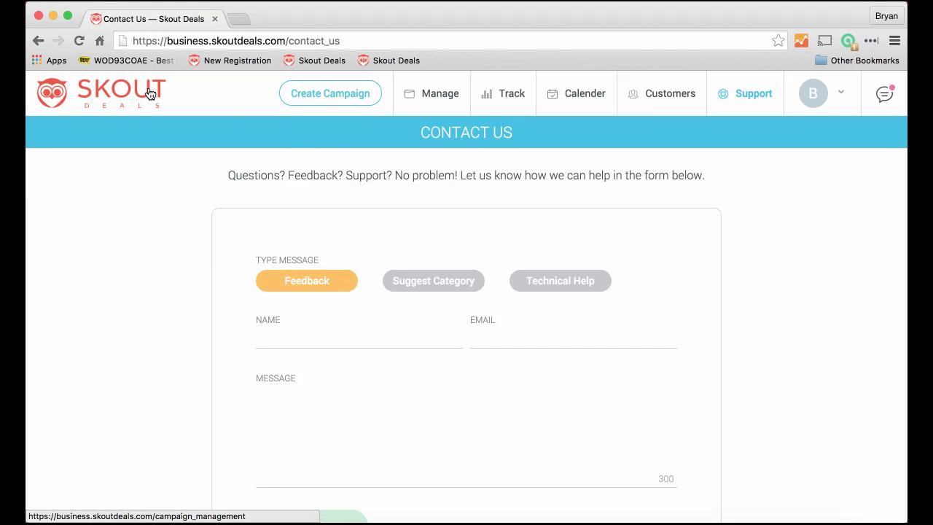
- Go to the public Skout Deals business home page via the bookmark
click(337, 62)
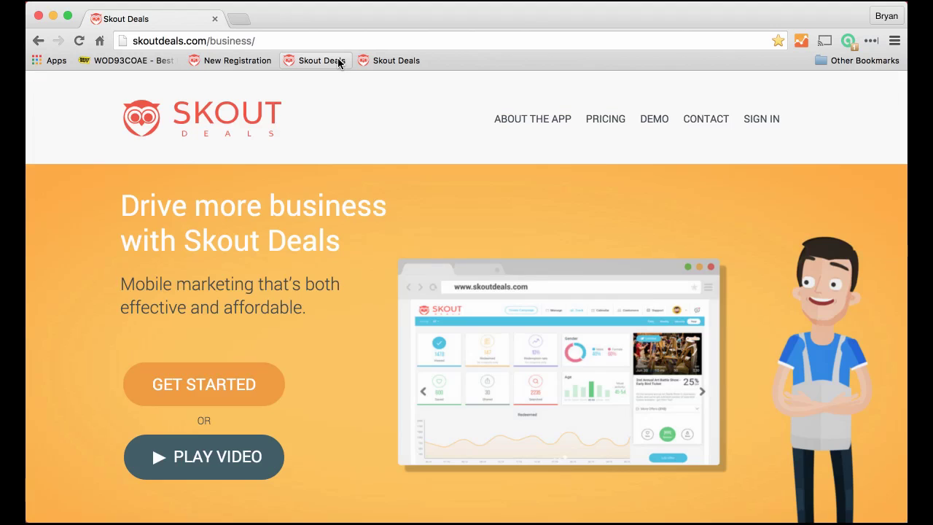